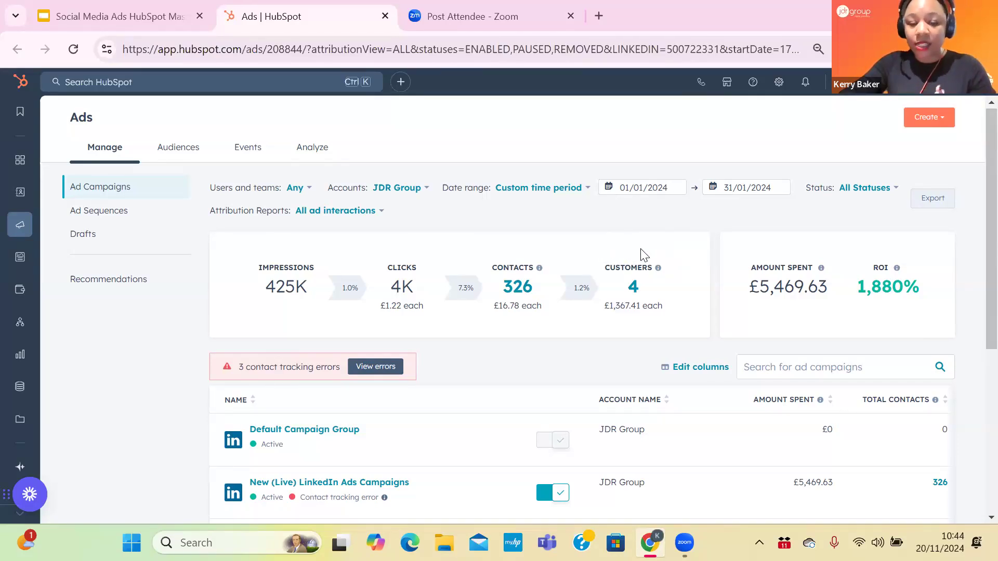
Step: Add the JDR - Campaign Google Ads account to the Accounts filter alongside JDR Group and review the combined performance and ROI
{"action": "left_click", "coordinate": [415, 192]}
{"action": "left_click", "coordinate": [389, 227]}
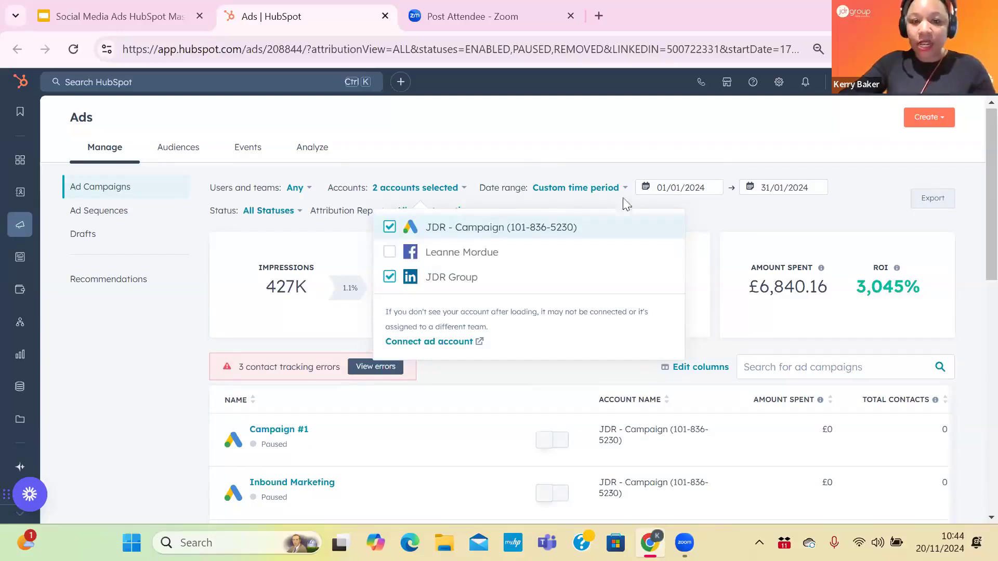
{"action": "left_click", "coordinate": [877, 197]}
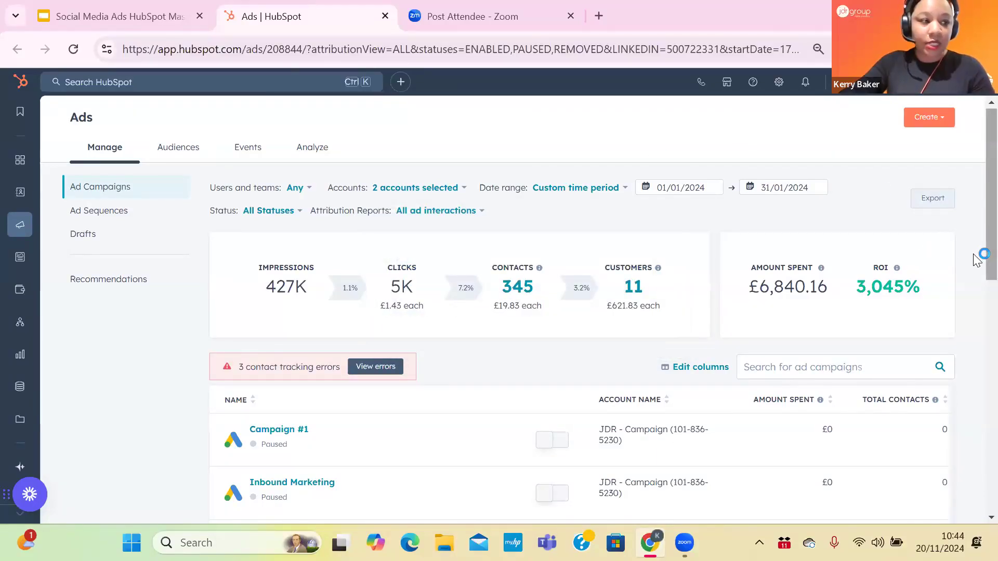
{"action": "scroll", "coordinate": [973, 256], "scroll_direction": "down", "scroll_amount": 1}
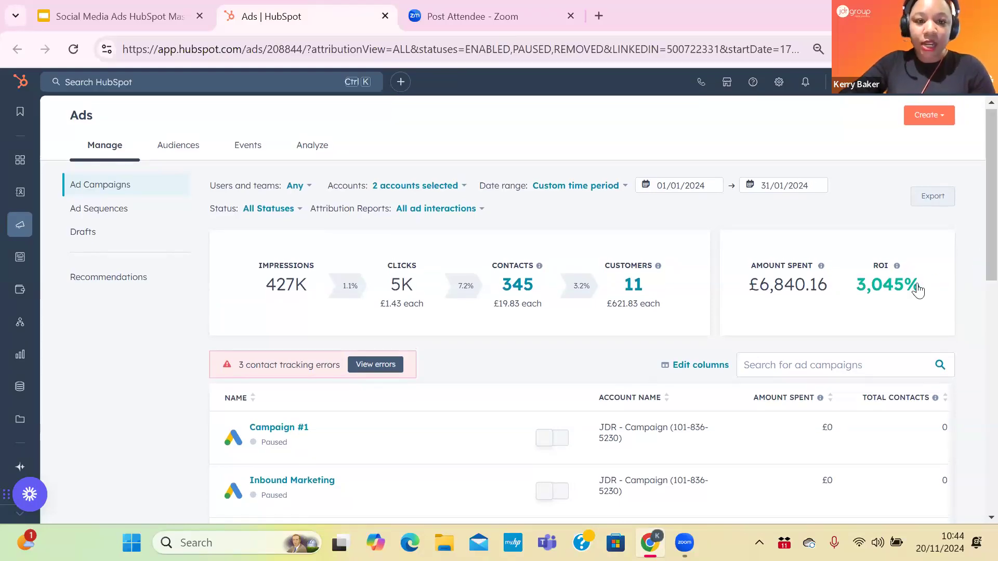
{"action": "mouse_move", "coordinate": [893, 302]}
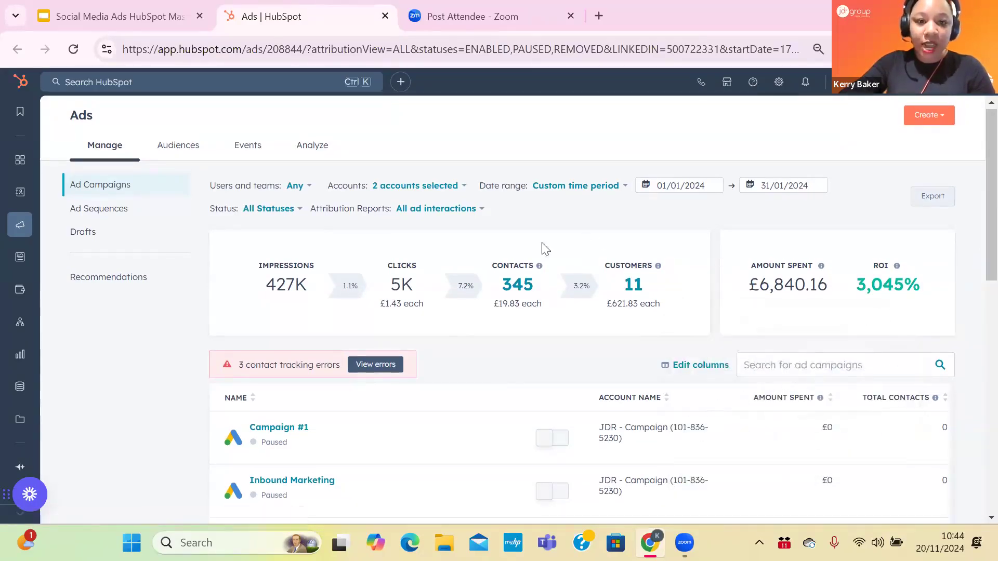
Step: View the ad results under First ad interaction attribution, and set the attribution reports back to All ad interactions
{"action": "left_click", "coordinate": [475, 214]}
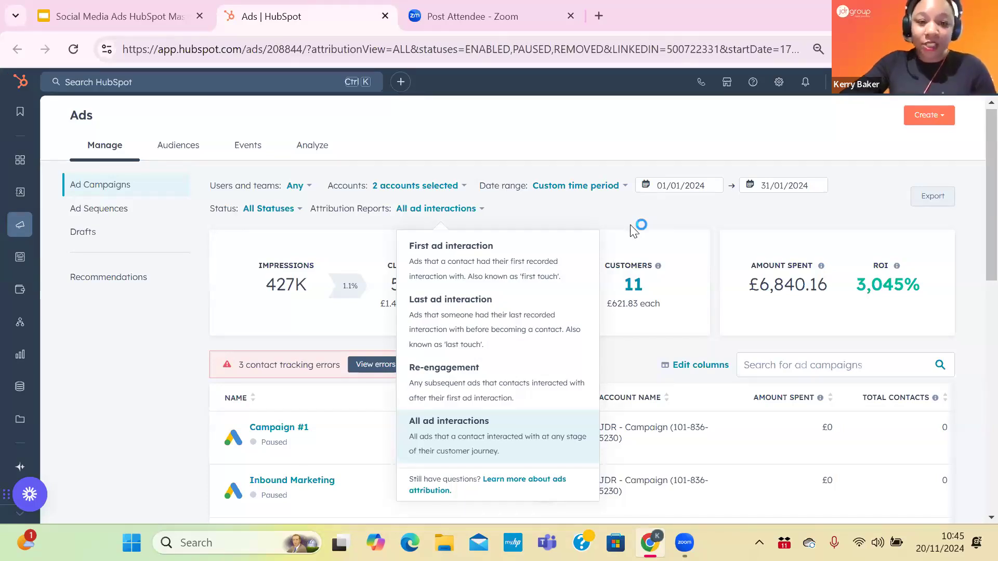
{"action": "left_click", "coordinate": [528, 253]}
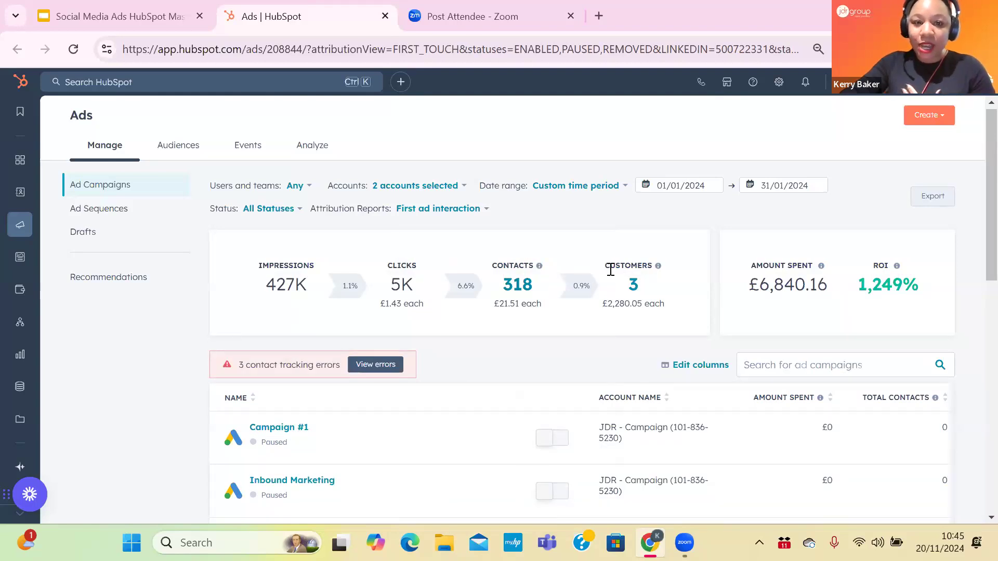
{"action": "left_click", "coordinate": [476, 208]}
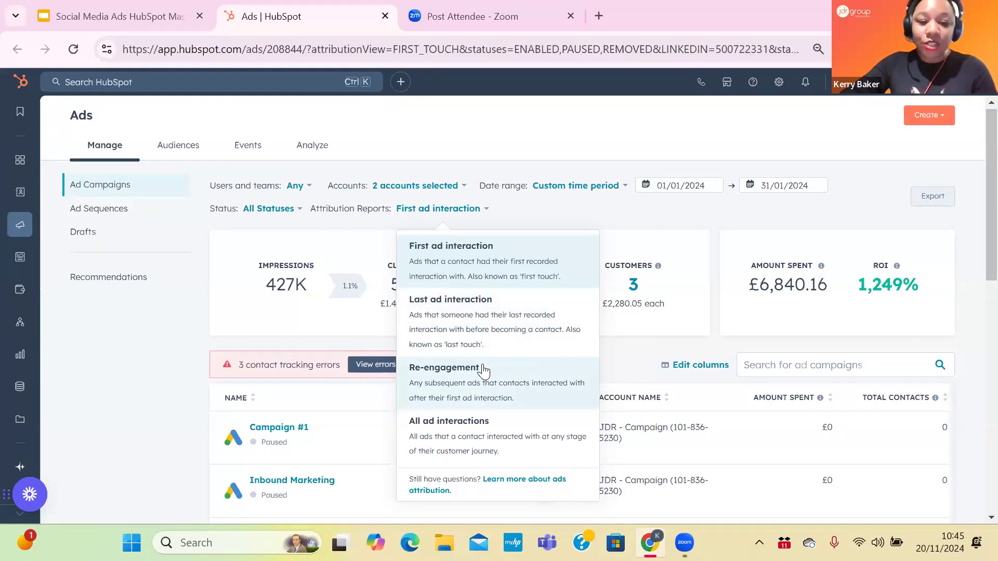
{"action": "left_click", "coordinate": [471, 431]}
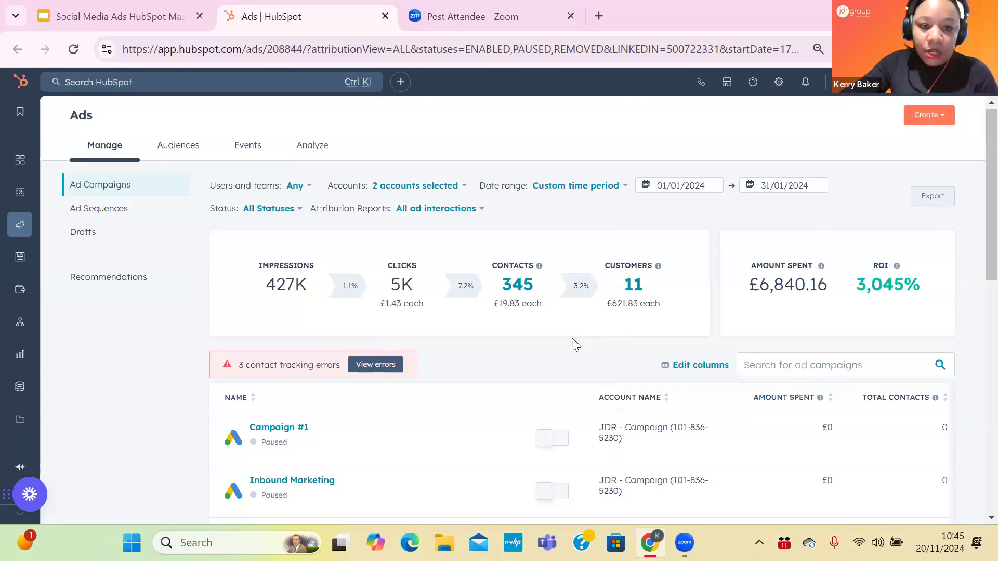
Step: Look through the combined campaign list, and remove the JDR - Campaign Google Ads account from the Accounts filter
{"action": "scroll", "coordinate": [976, 278], "scroll_direction": "down", "scroll_amount": 1}
{"action": "scroll", "coordinate": [977, 279], "scroll_direction": "down", "scroll_amount": 3}
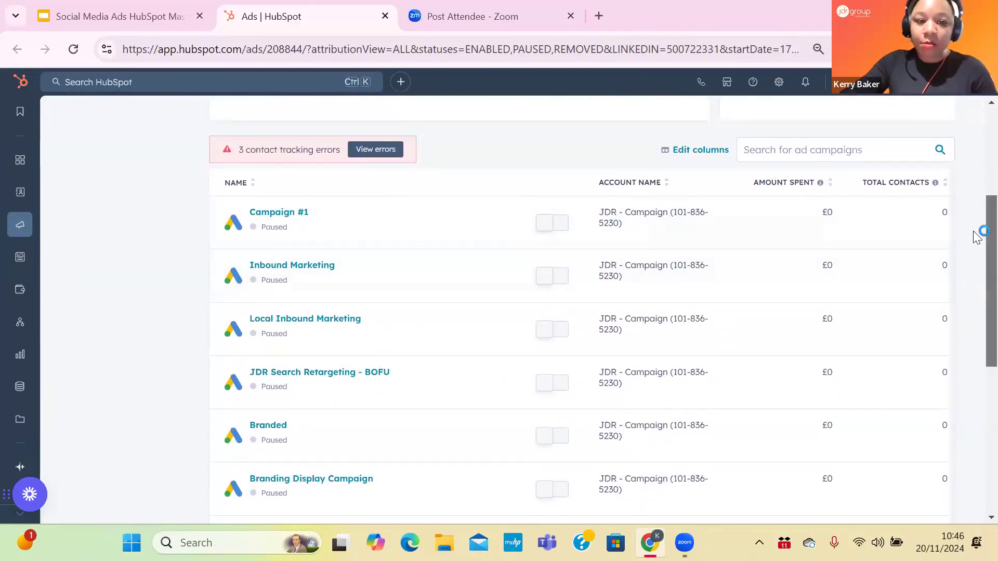
{"action": "scroll", "coordinate": [977, 253], "scroll_direction": "up", "scroll_amount": 4}
{"action": "scroll", "coordinate": [974, 223], "scroll_direction": "down", "scroll_amount": 5}
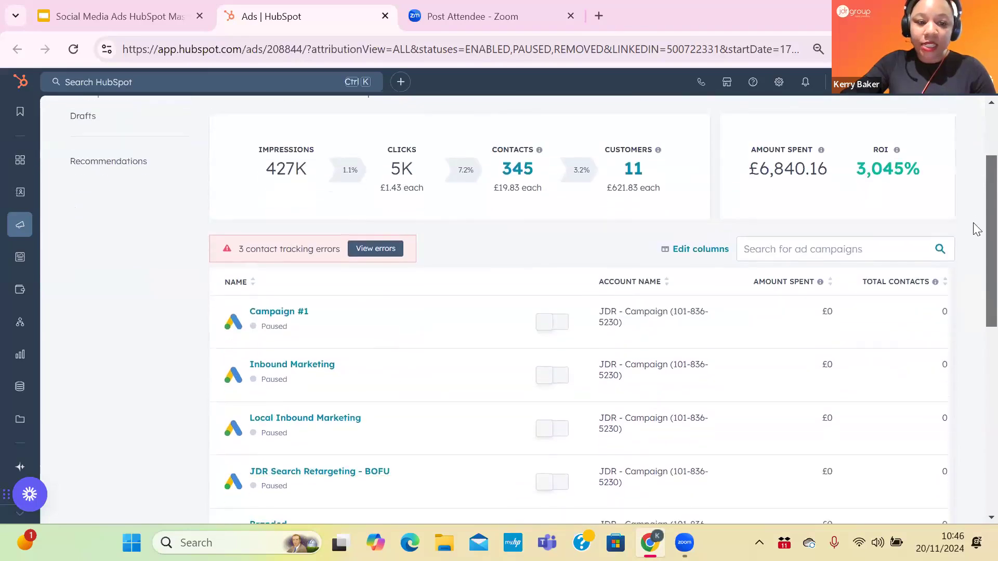
{"action": "scroll", "coordinate": [975, 179], "scroll_direction": "up", "scroll_amount": 6}
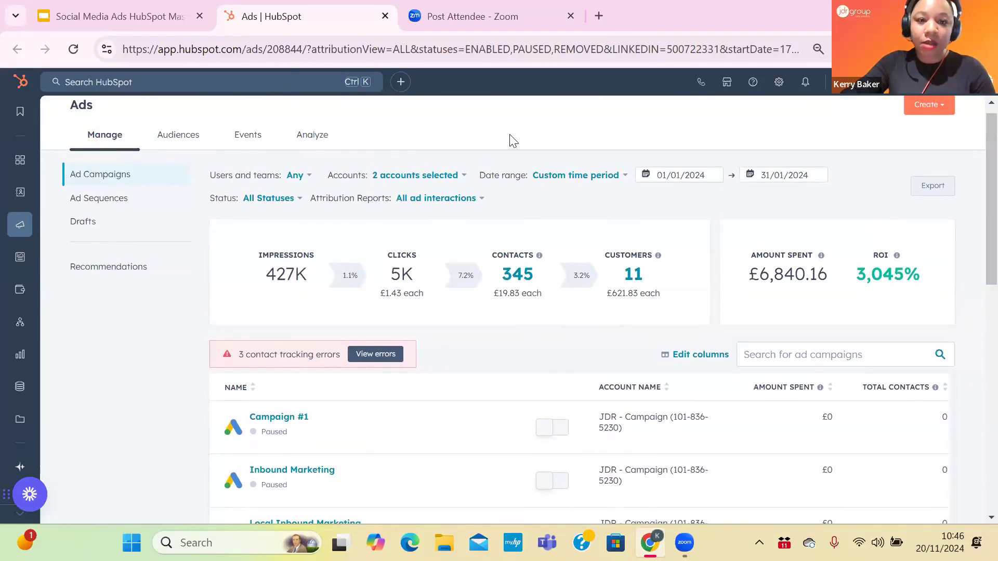
{"action": "left_click", "coordinate": [465, 177]}
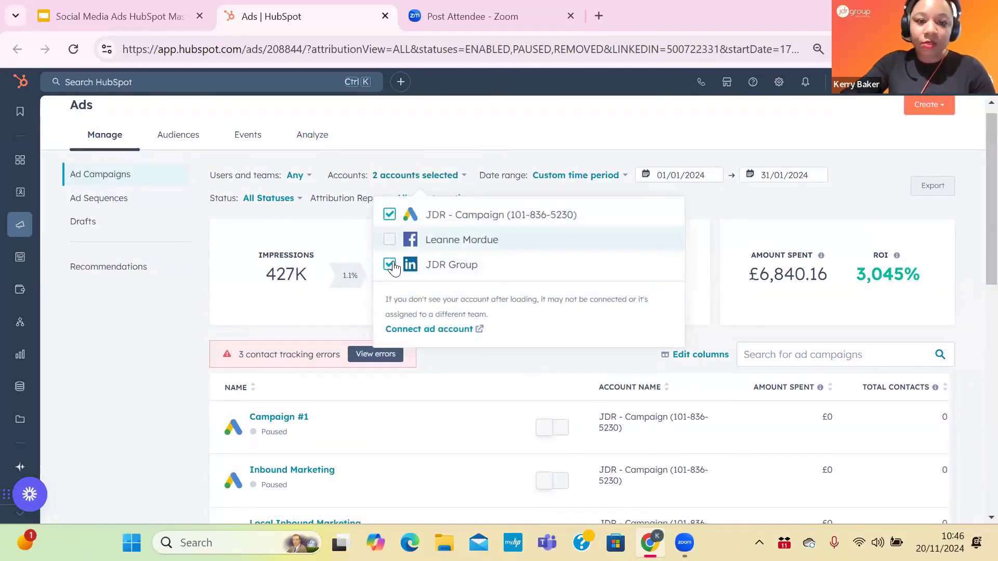
{"action": "left_click", "coordinate": [391, 215]}
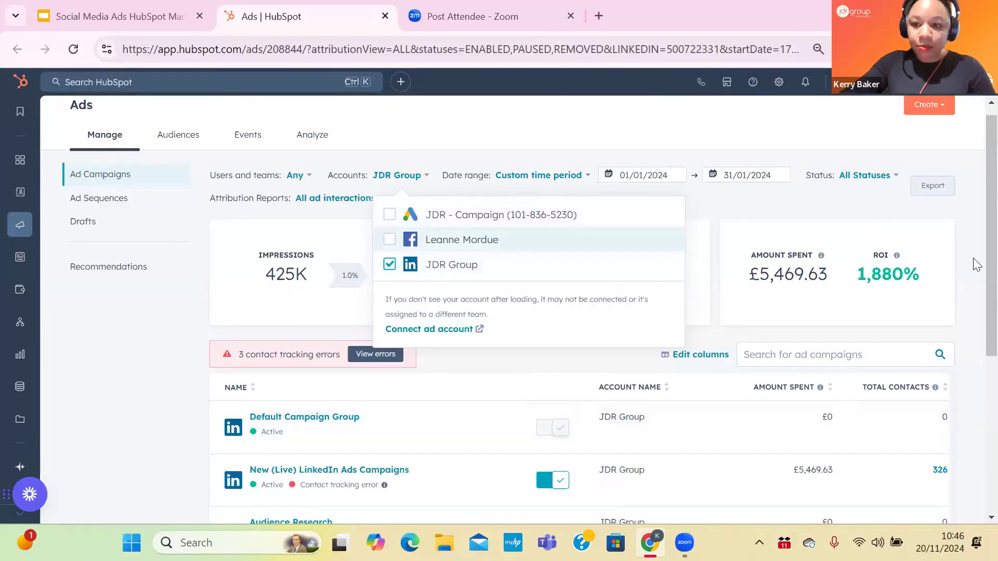
Step: View the details of the New (Live) LinkedIn Ads Campaigns group, and return to the ad campaigns list
{"action": "scroll", "coordinate": [974, 302], "scroll_direction": "down", "scroll_amount": 3}
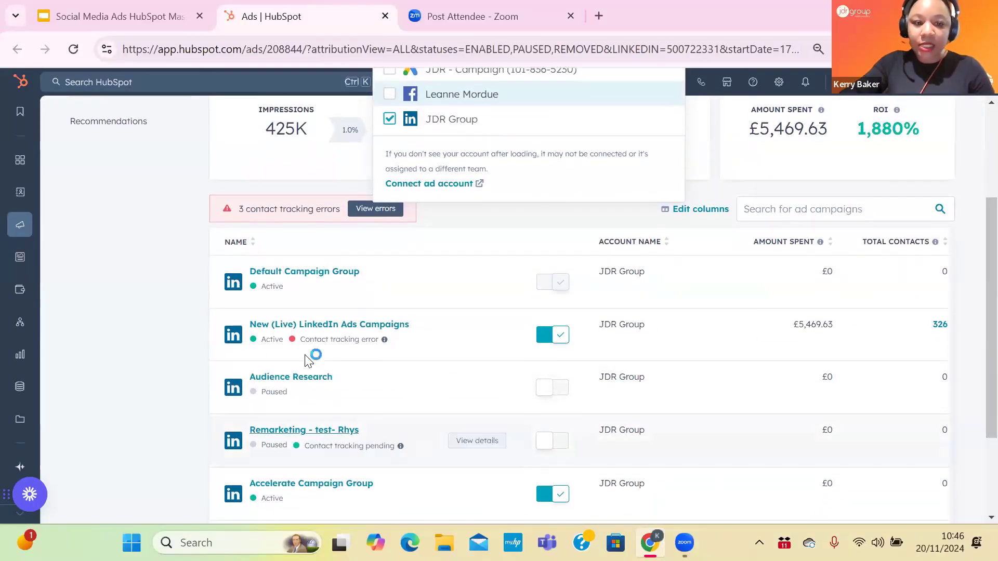
{"action": "left_click", "coordinate": [308, 332]}
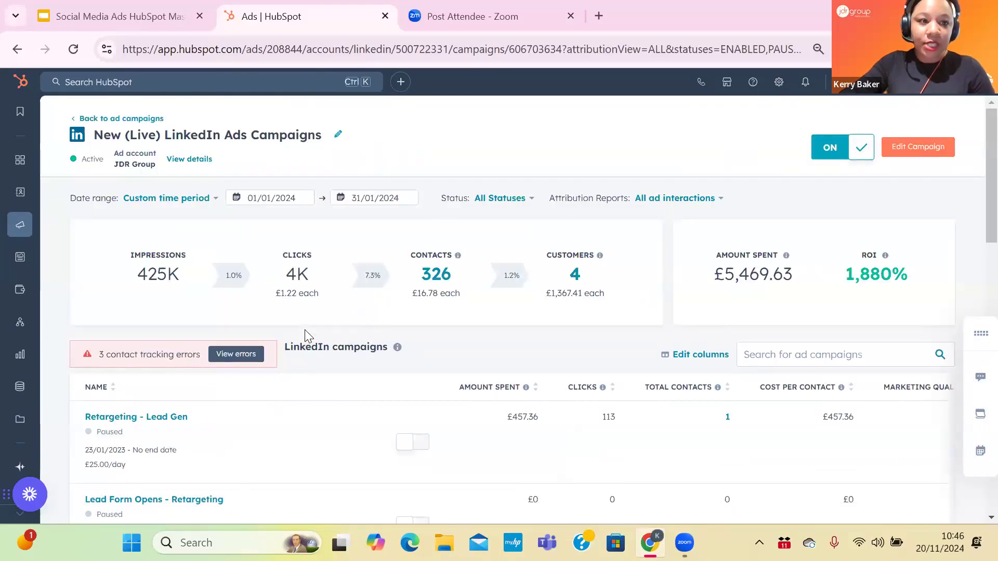
{"action": "left_click", "coordinate": [141, 120]}
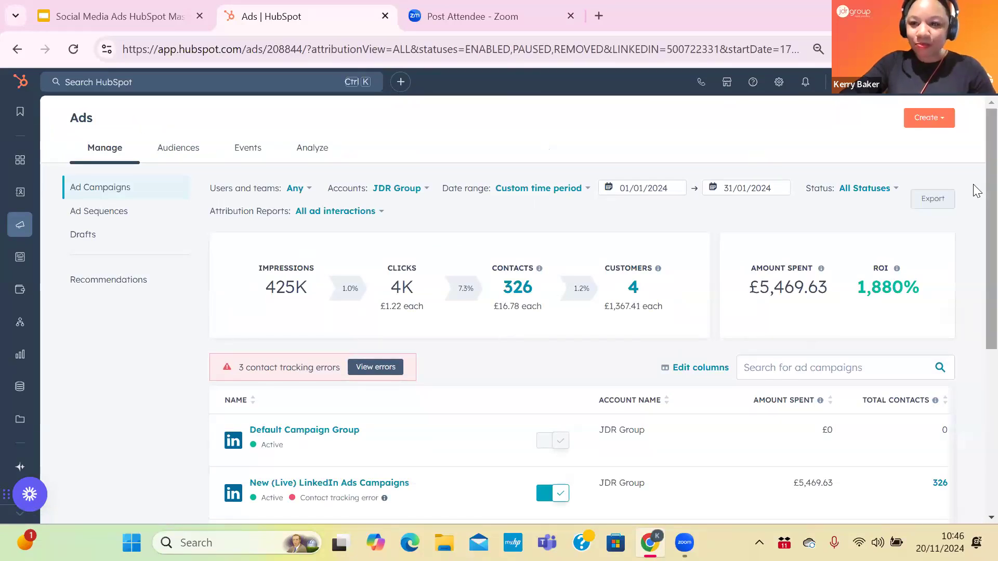
{"action": "scroll", "coordinate": [977, 208], "scroll_direction": "down", "scroll_amount": 2}
{"action": "scroll", "coordinate": [976, 270], "scroll_direction": "down", "scroll_amount": 2}
{"action": "scroll", "coordinate": [975, 208], "scroll_direction": "up", "scroll_amount": 4}
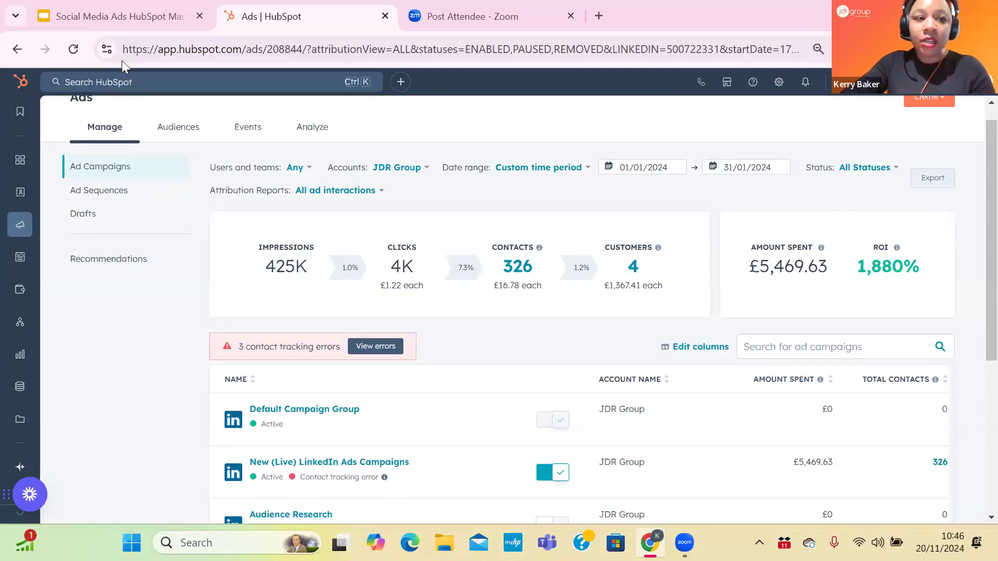
Step: Switch to the Google Slides presentation, advance to the HubSpot Contacts slide and exit the slideshow
{"action": "left_click", "coordinate": [127, 16]}
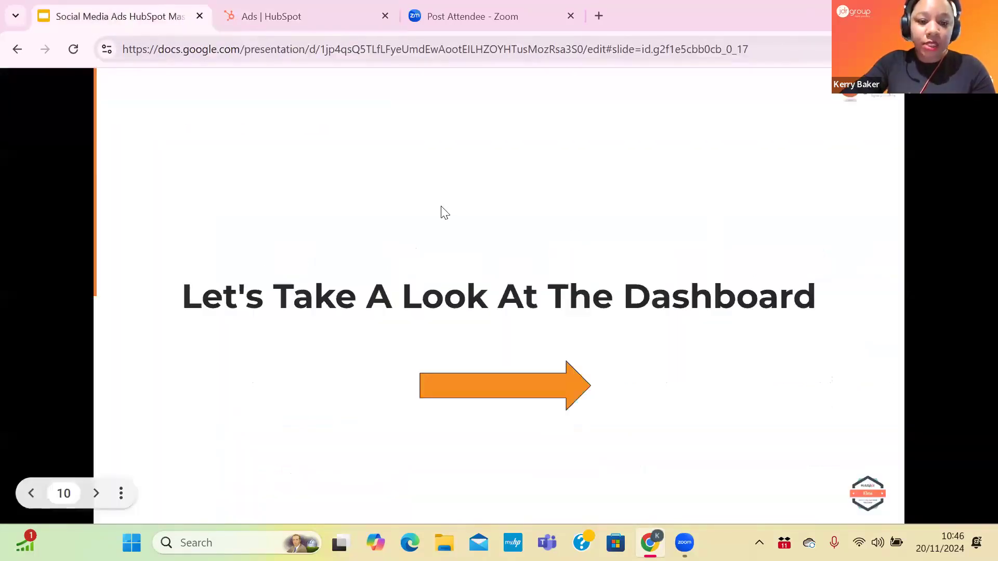
{"action": "left_click", "coordinate": [661, 269]}
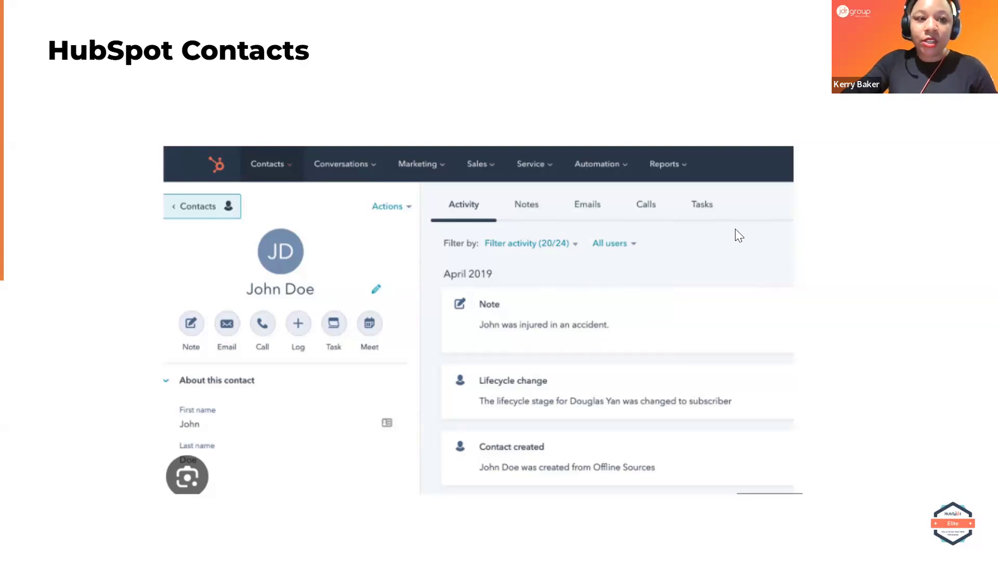
{"action": "key", "text": "Escape"}
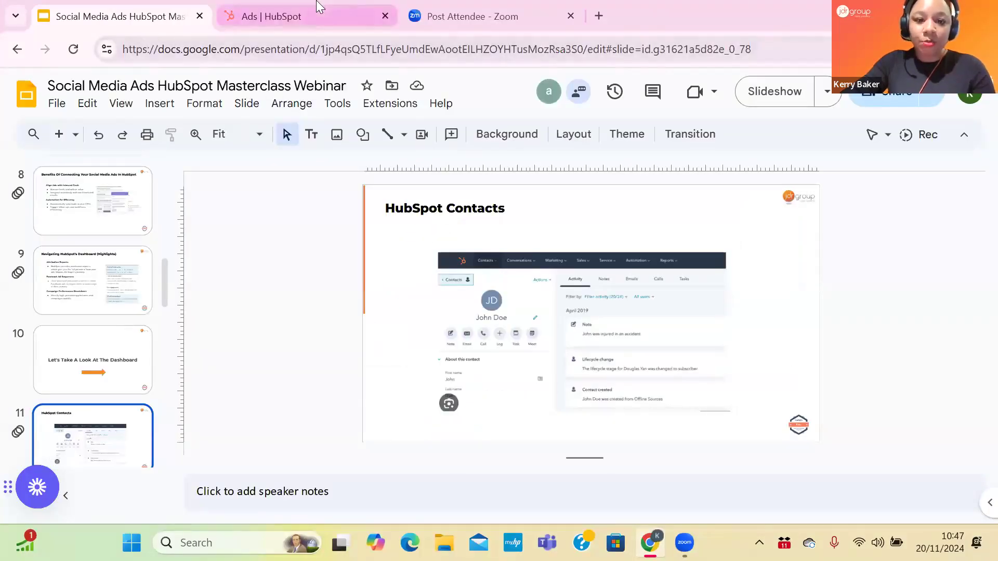
Step: Switch back to HubSpot Ads and review the JDR Group campaign overview
{"action": "left_click", "coordinate": [319, 7]}
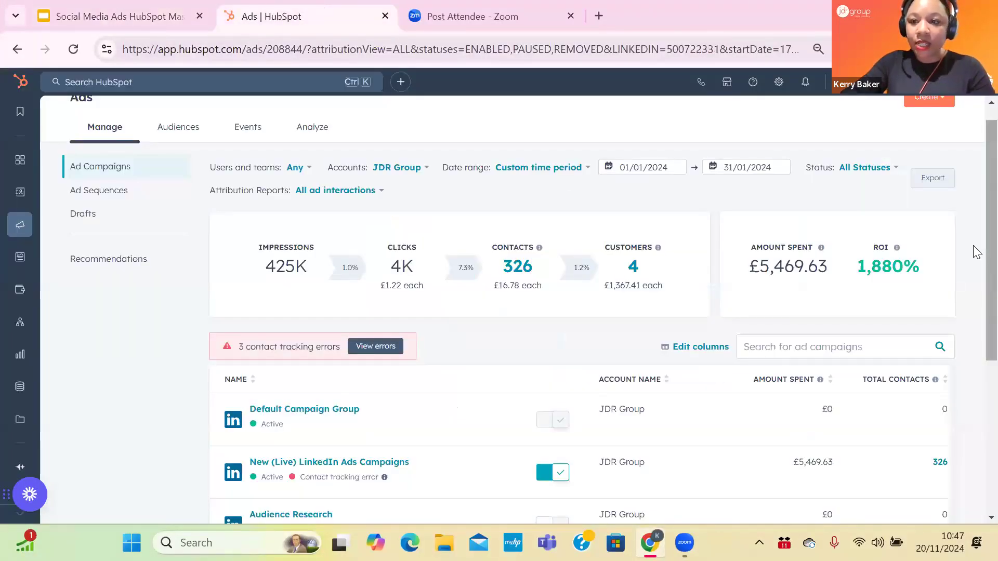
{"action": "scroll", "coordinate": [976, 219], "scroll_direction": "up", "scroll_amount": 1}
{"action": "scroll", "coordinate": [976, 260], "scroll_direction": "down", "scroll_amount": 2}
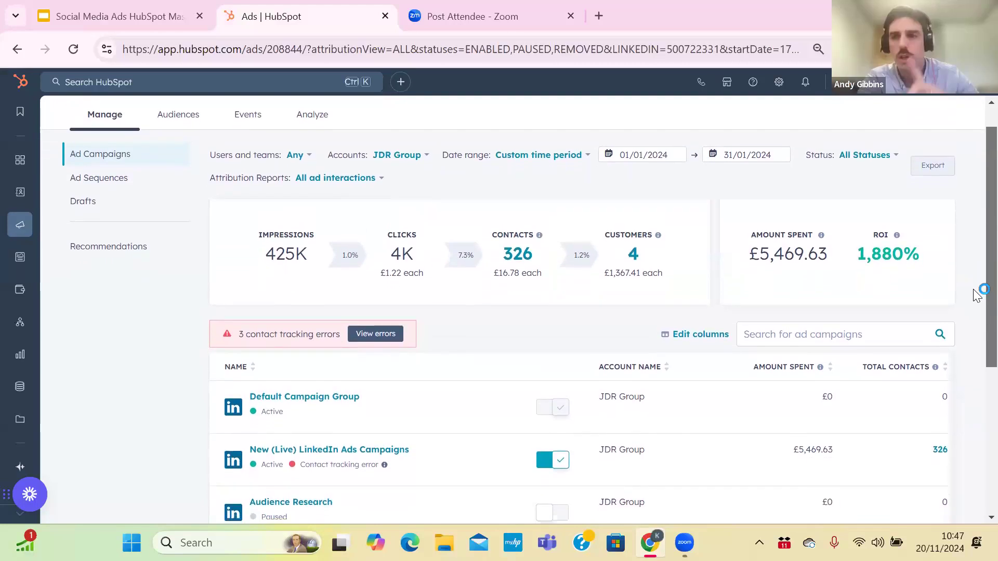
{"action": "scroll", "coordinate": [977, 301], "scroll_direction": "up", "scroll_amount": 2}
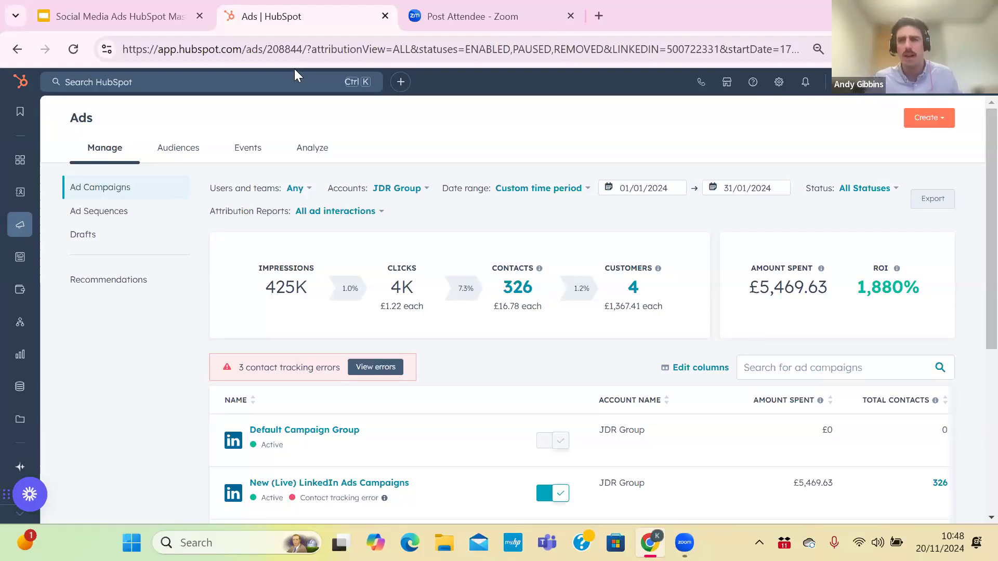
Step: Switch to the Google Slides presentation and select slide 12 about creating custom audiences
{"action": "left_click", "coordinate": [150, 12]}
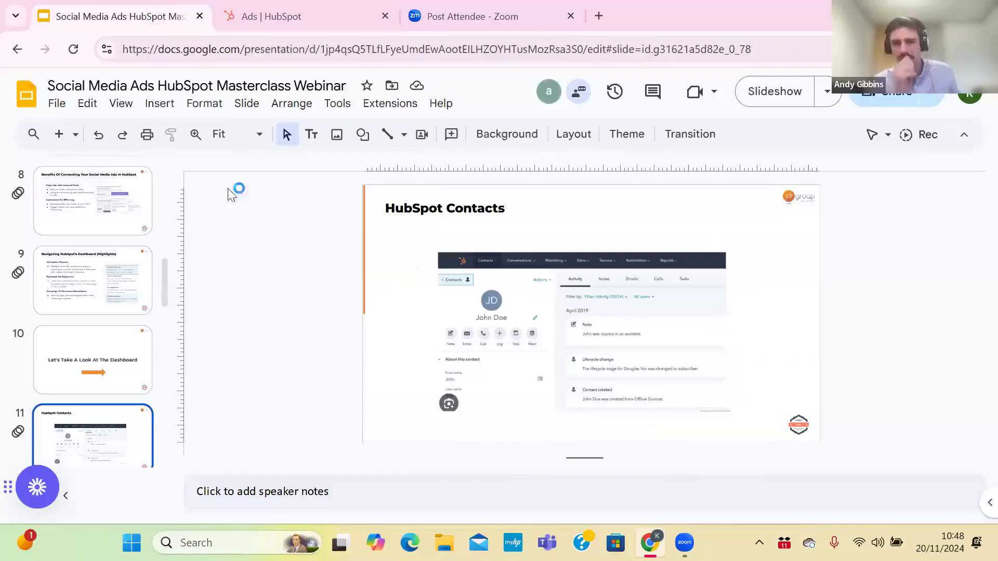
{"action": "scroll", "coordinate": [167, 313], "scroll_direction": "down", "scroll_amount": 4}
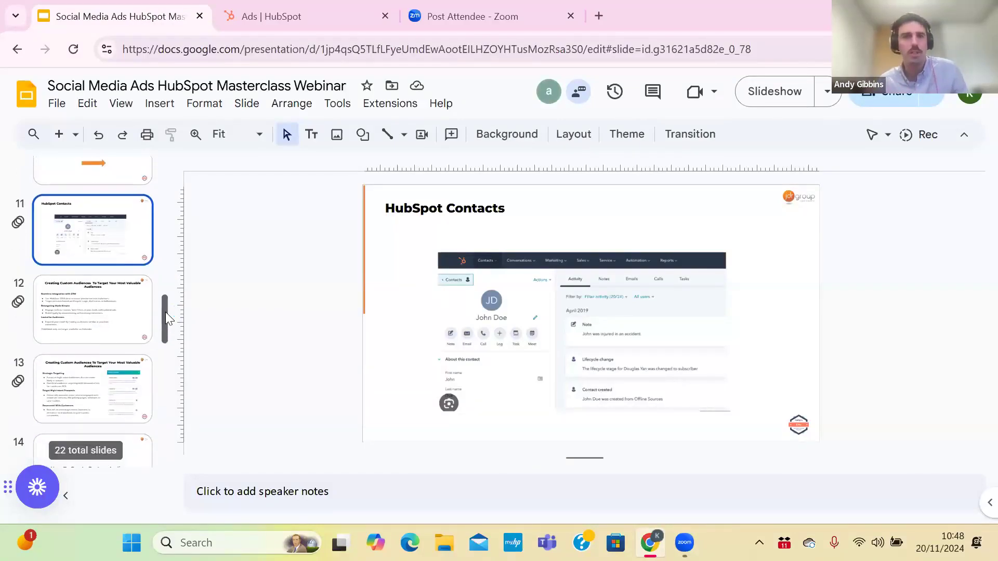
{"action": "left_click", "coordinate": [124, 302]}
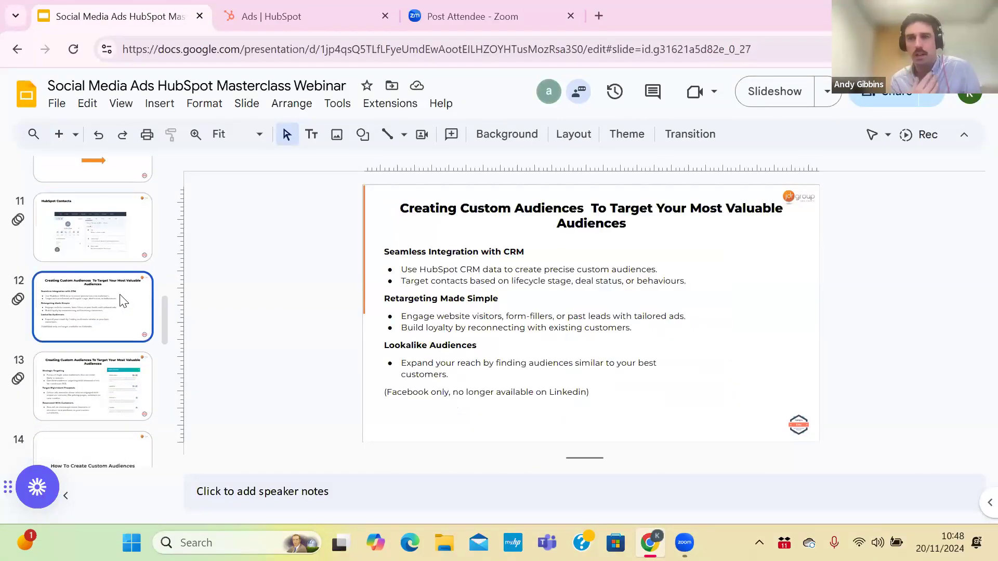
Step: Return to HubSpot Ads from the slides and look over the January 2024 totals and LinkedIn campaigns
{"action": "left_click", "coordinate": [310, 15]}
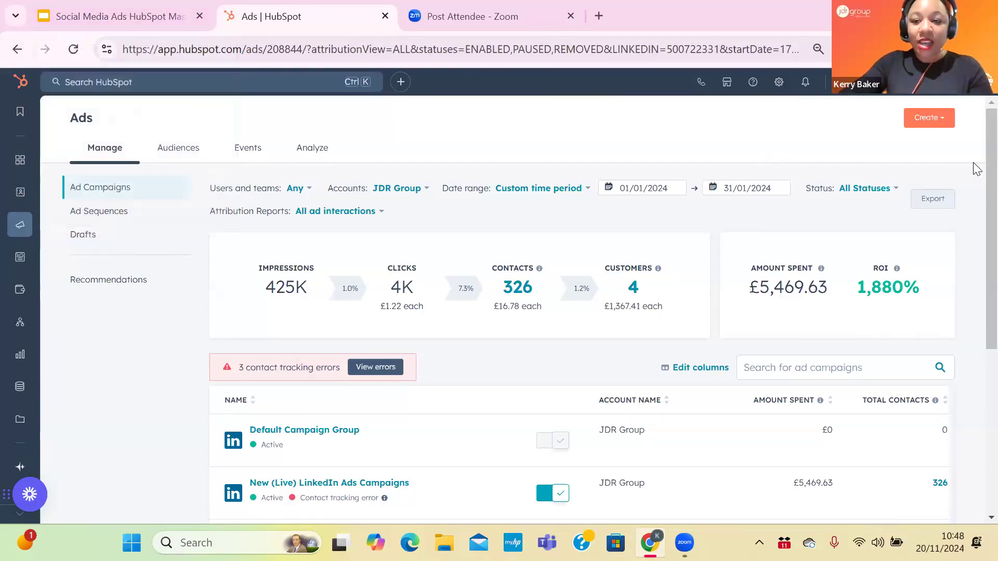
{"action": "scroll", "coordinate": [976, 201], "scroll_direction": "down", "scroll_amount": 2}
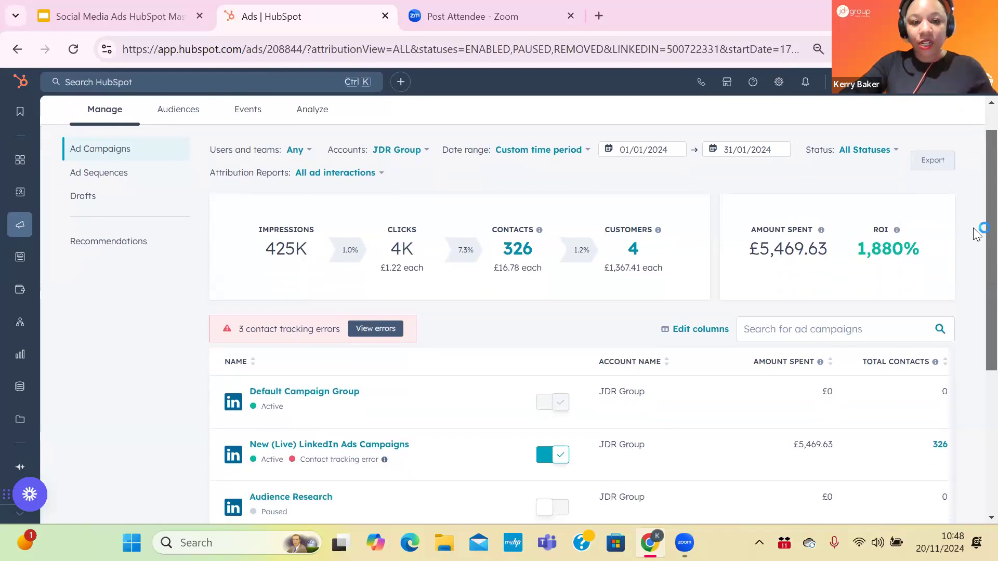
{"action": "scroll", "coordinate": [977, 196], "scroll_direction": "up", "scroll_amount": 2}
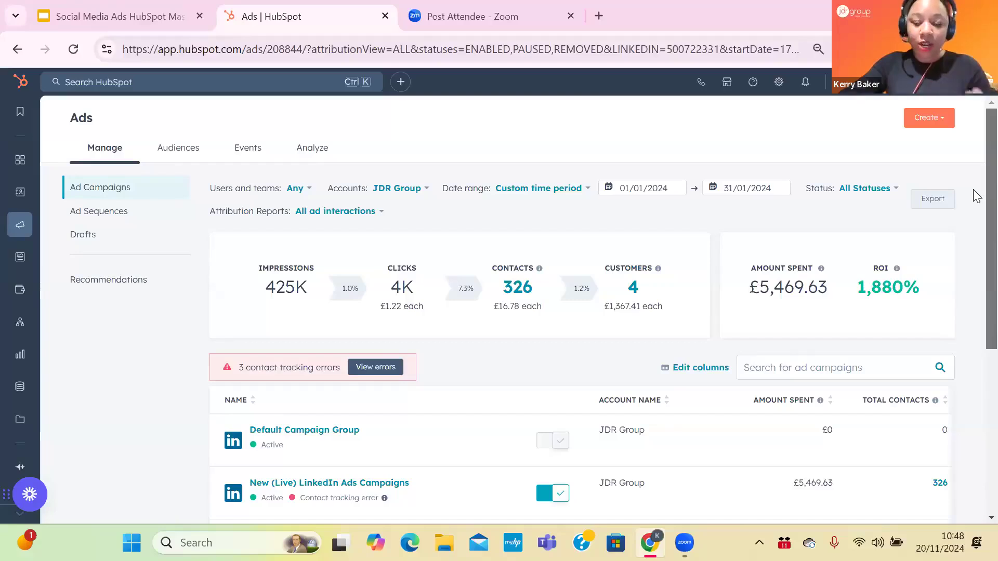
{"action": "scroll", "coordinate": [976, 196], "scroll_direction": "down", "scroll_amount": 3}
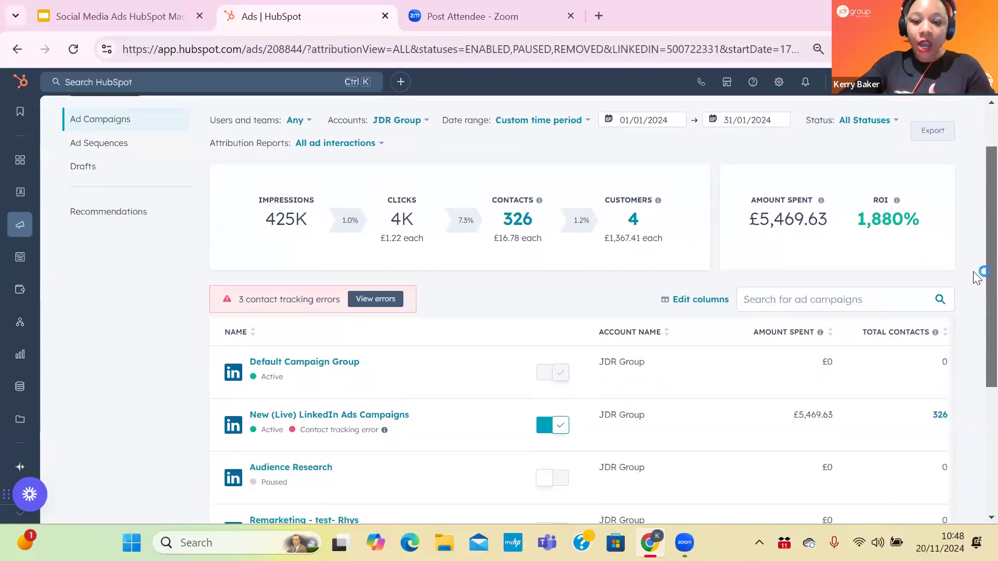
{"action": "scroll", "coordinate": [976, 208], "scroll_direction": "up", "scroll_amount": 3}
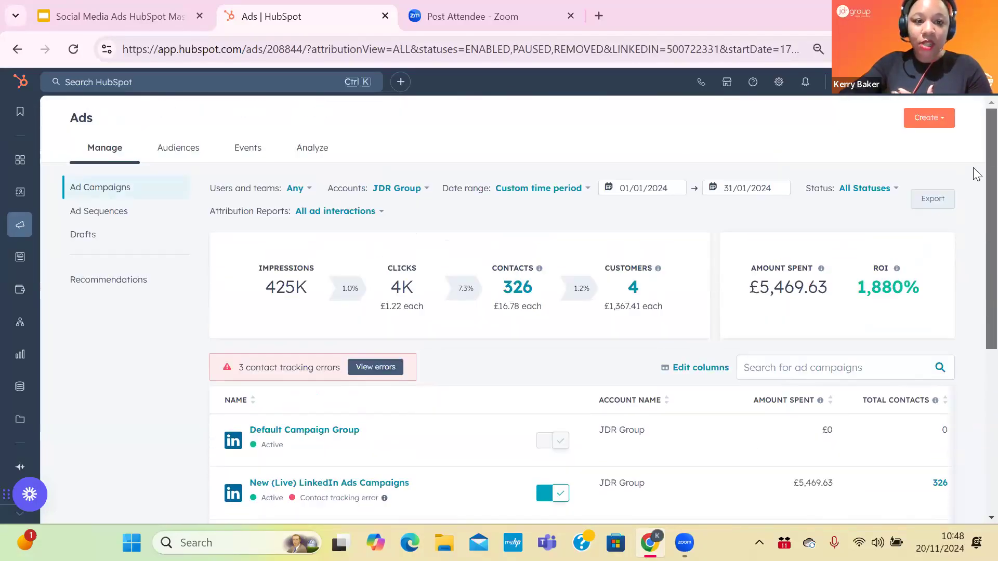
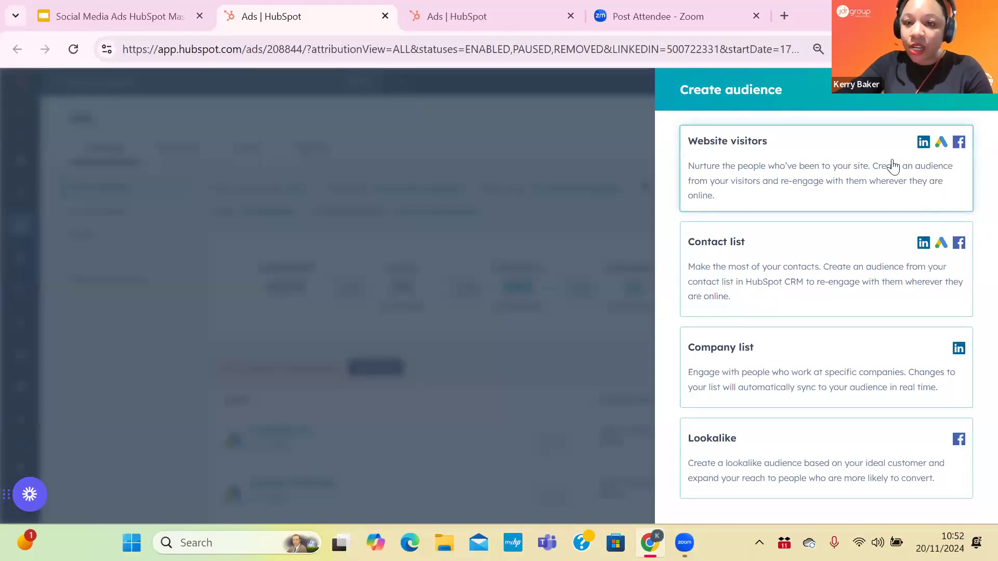
Step: Choose a Website visitors audience and select the LinkedIn JDR Group pixel as its source
{"action": "left_click", "coordinate": [804, 194]}
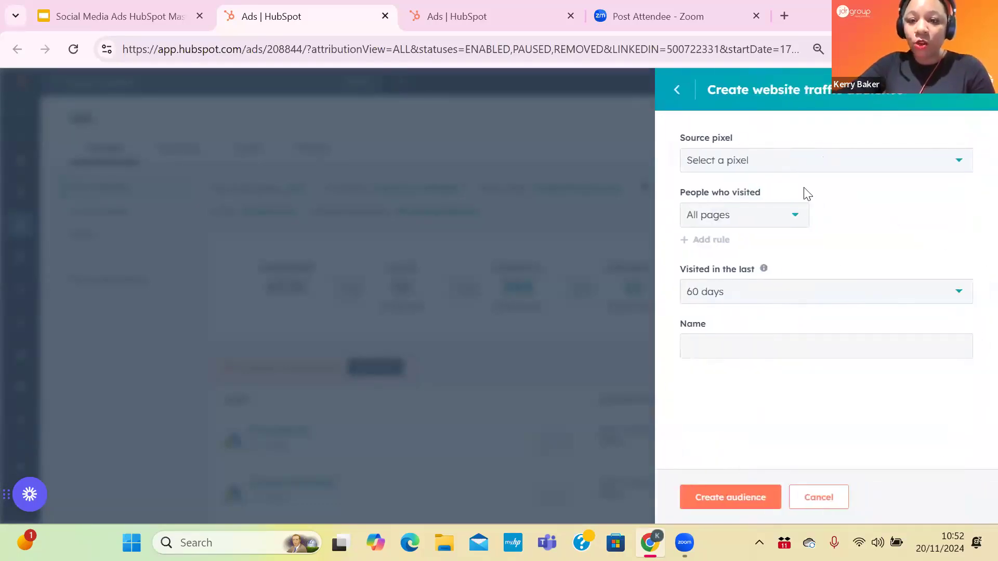
{"action": "left_click", "coordinate": [851, 170]}
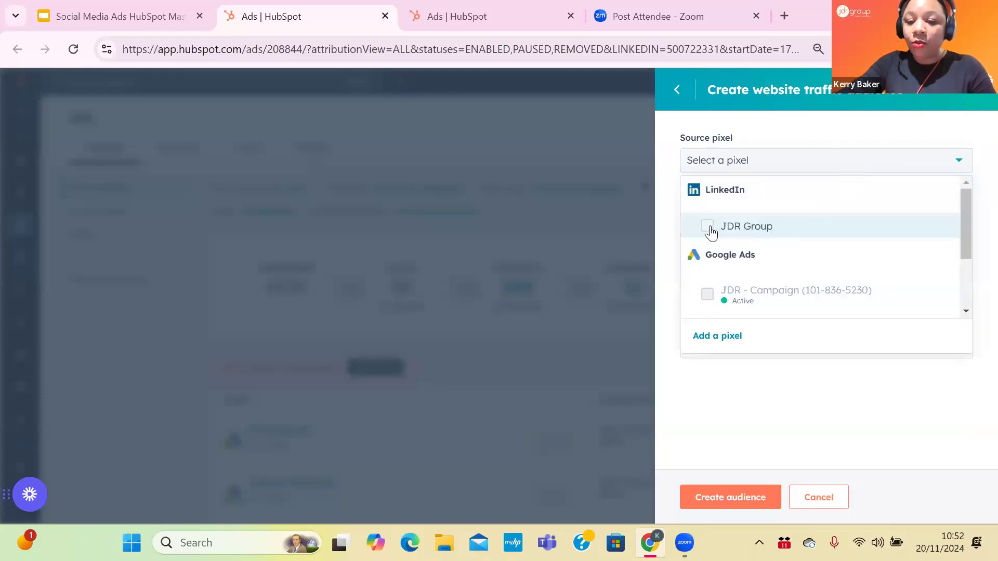
{"action": "left_click", "coordinate": [710, 229]}
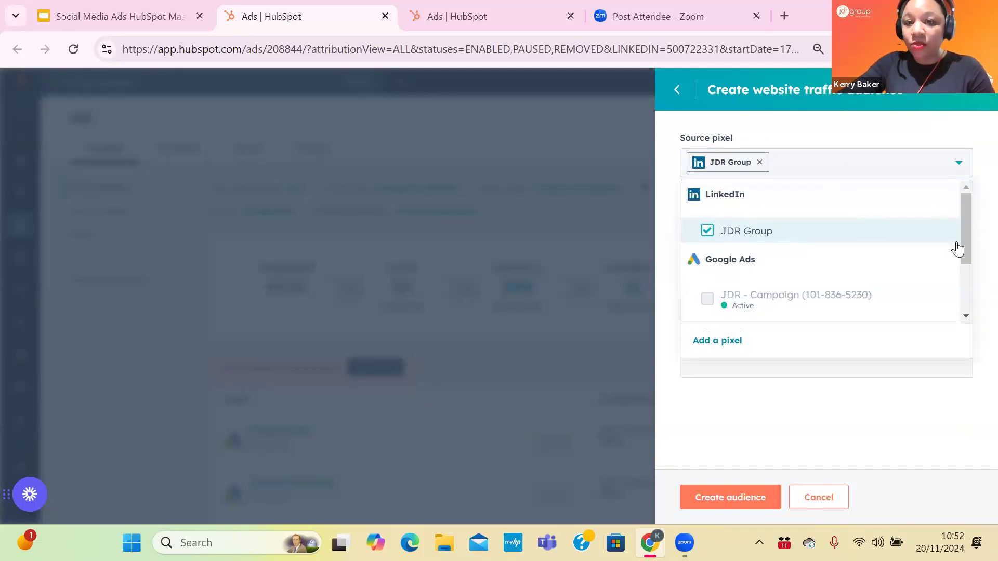
Step: Target visitors of blog pages, selecting the Maximise E-commerce Sales replay and How To Choose the Right SEO Agency
{"action": "left_click", "coordinate": [894, 402]}
{"action": "left_click", "coordinate": [794, 225]}
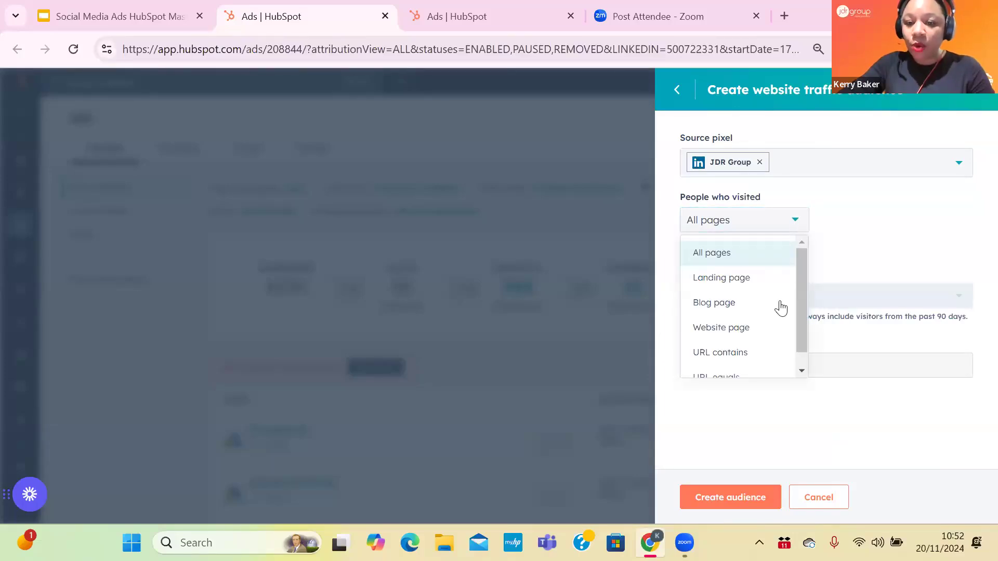
{"action": "left_click", "coordinate": [762, 300]}
{"action": "left_click", "coordinate": [940, 216]}
{"action": "left_click_drag", "start_coordinate": [949, 298], "coordinate": [951, 301]}
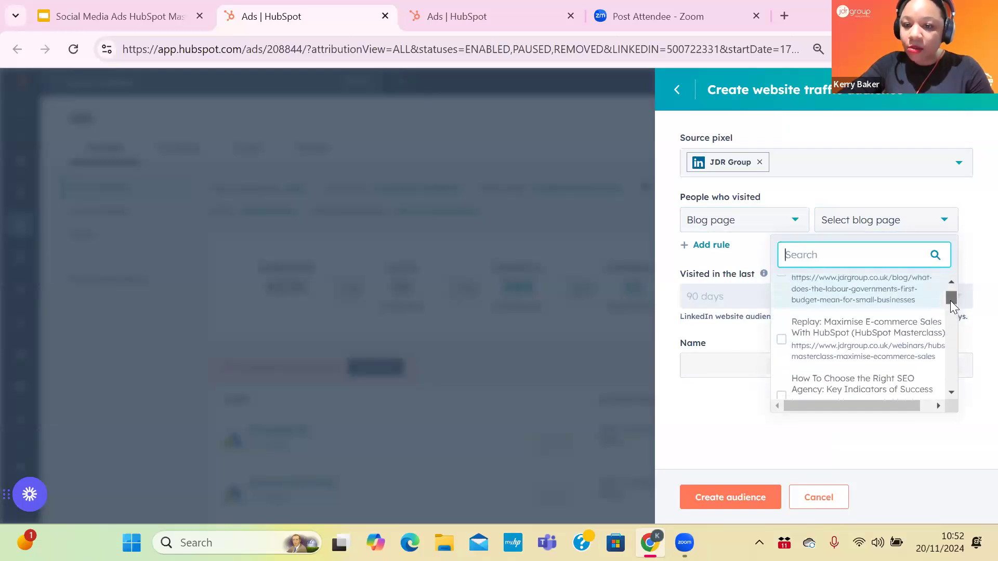
{"action": "left_click", "coordinate": [791, 341]}
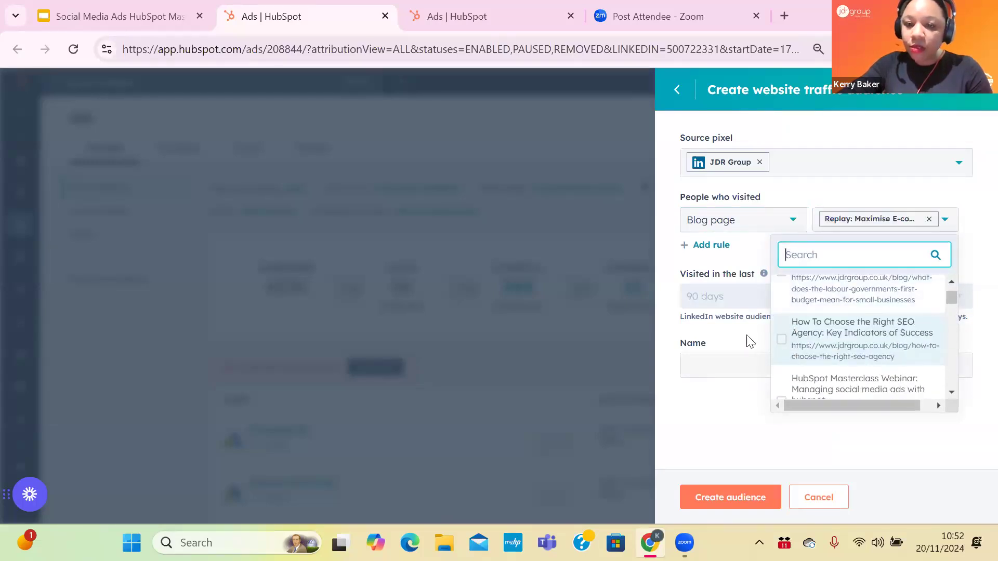
{"action": "left_click", "coordinate": [778, 344]}
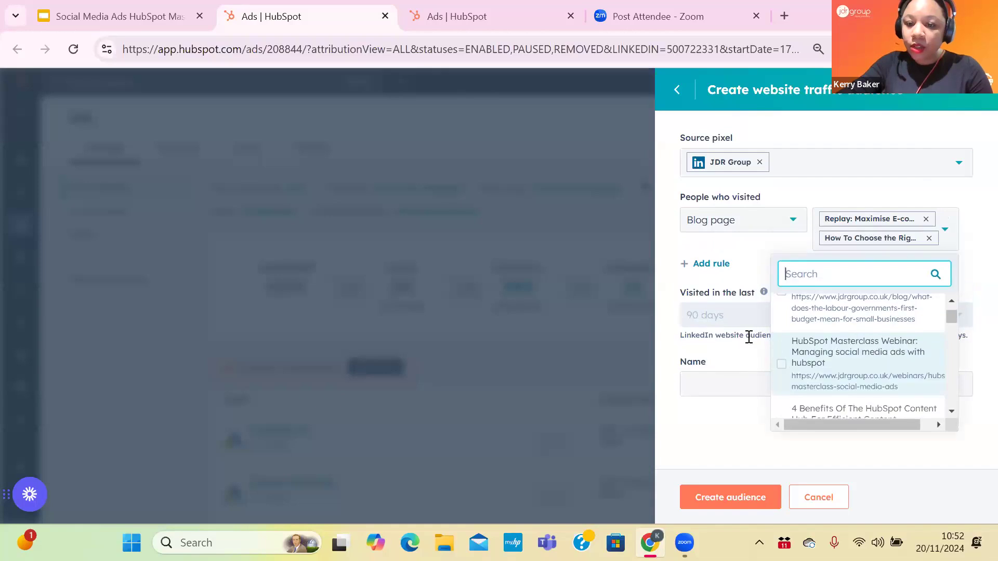
{"action": "left_click", "coordinate": [972, 248]}
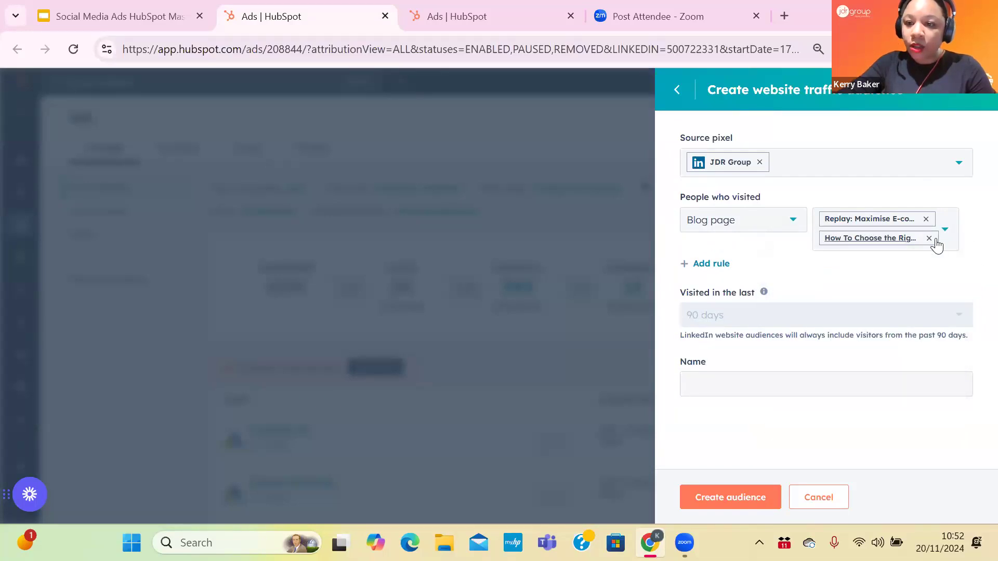
Step: Remove the How To Choose the Right SEO Agency page from the audience's blog page rule
{"action": "left_click", "coordinate": [936, 244]}
{"action": "left_click", "coordinate": [953, 258]}
{"action": "left_click", "coordinate": [929, 238]}
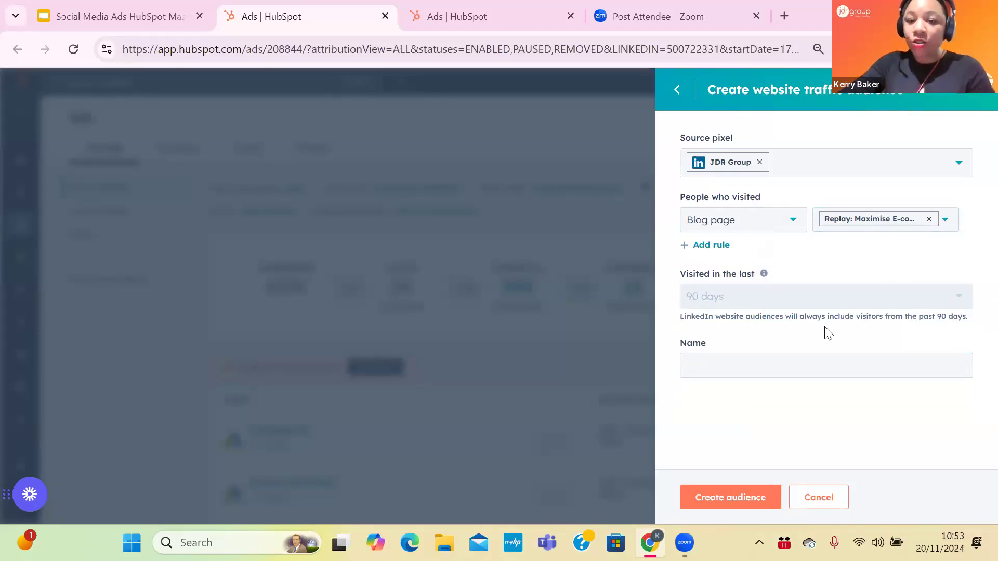
Step: Name the audience "Test" and close the audience form without creating it
{"action": "left_click", "coordinate": [765, 369]}
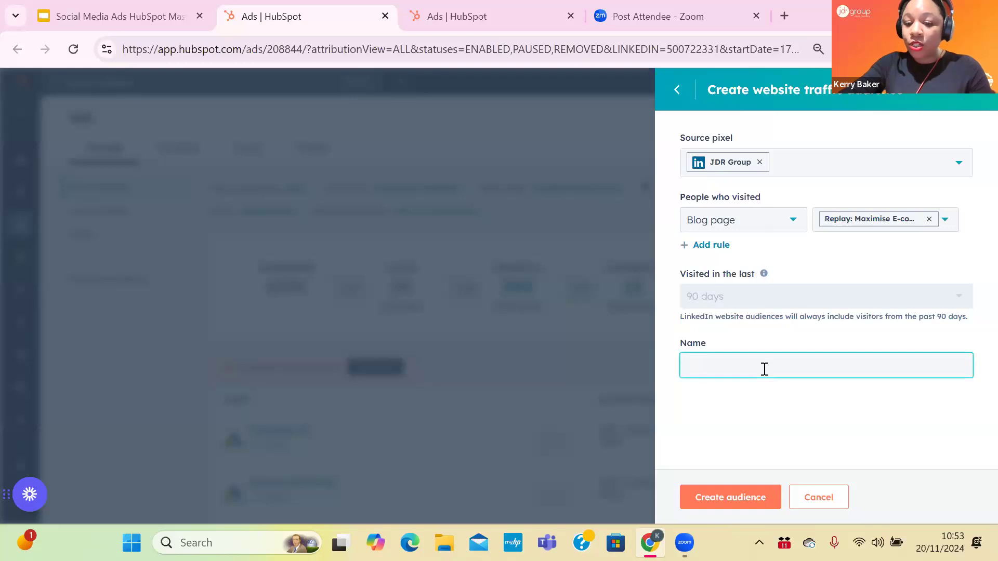
{"action": "type", "text": "Test"}
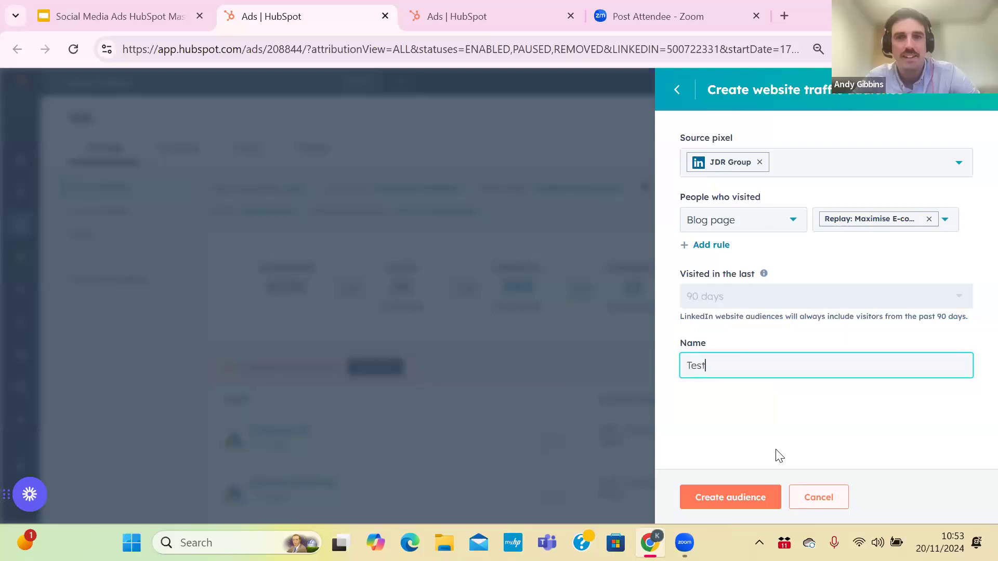
{"action": "key", "text": "Escape"}
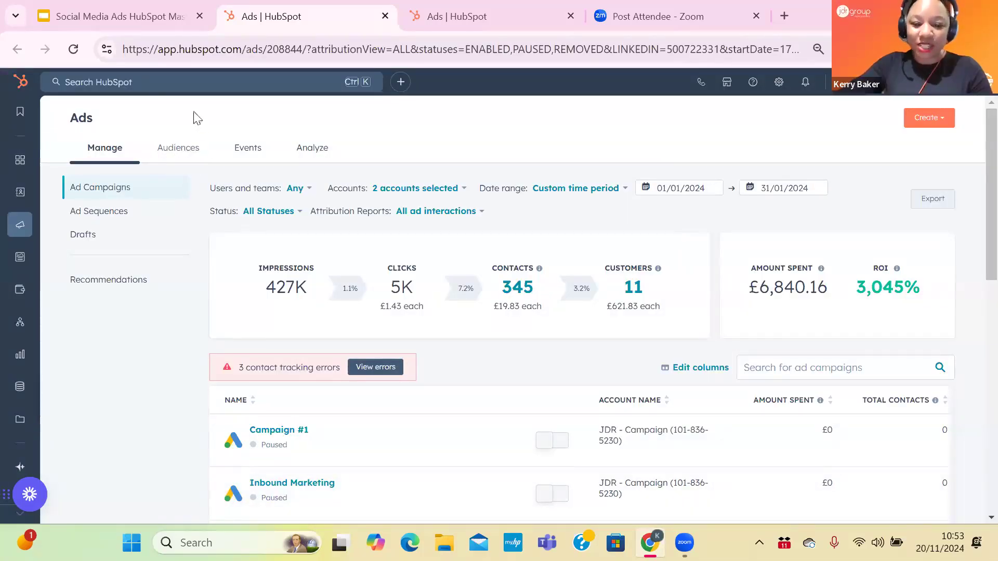
Step: Show the "How To Create A Campaign With Automation" slide in Google Slides and follow its arrow link to HubSpot Ads
{"action": "left_click", "coordinate": [156, 18]}
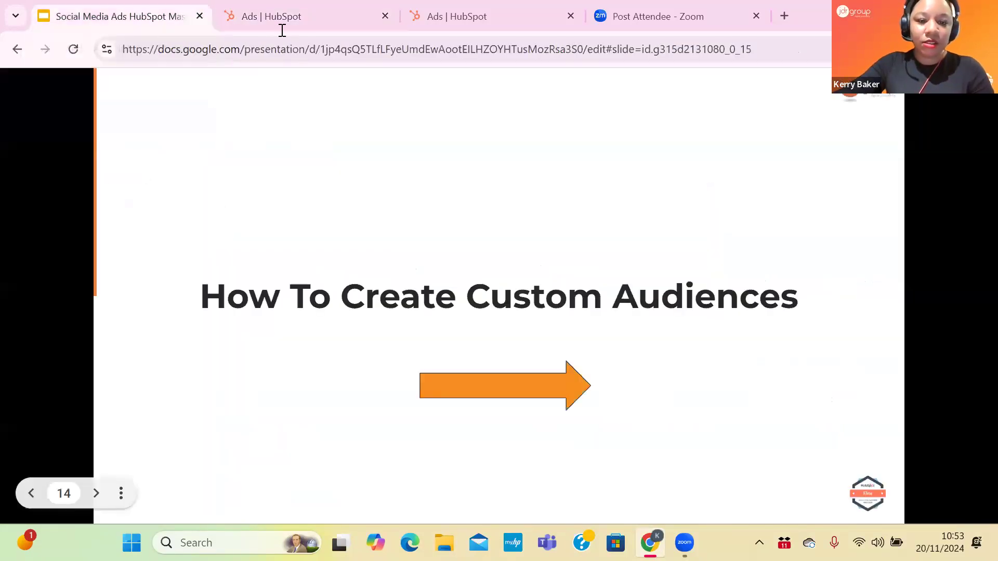
{"action": "left_click", "coordinate": [301, 87]}
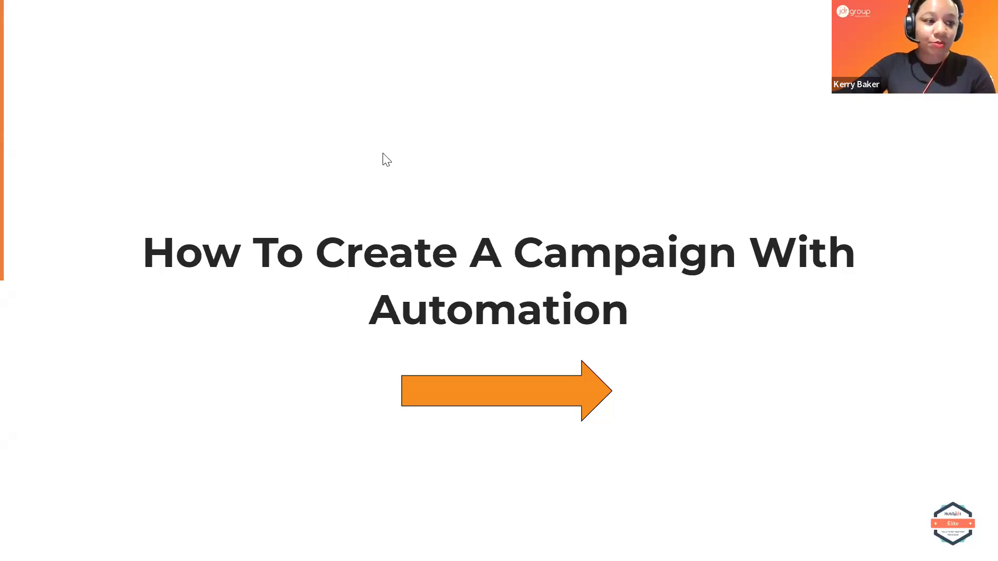
{"action": "left_click", "coordinate": [460, 388]}
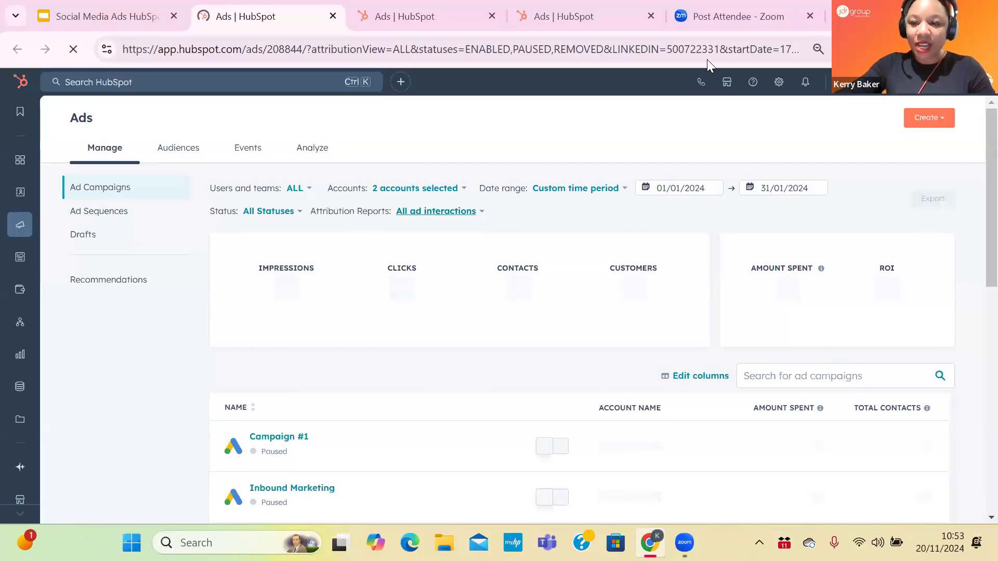
Step: Start a new ad campaign as a lead generation ad on the LinkedIn network, looking over the ad sequence explanation first
{"action": "left_click", "coordinate": [928, 121]}
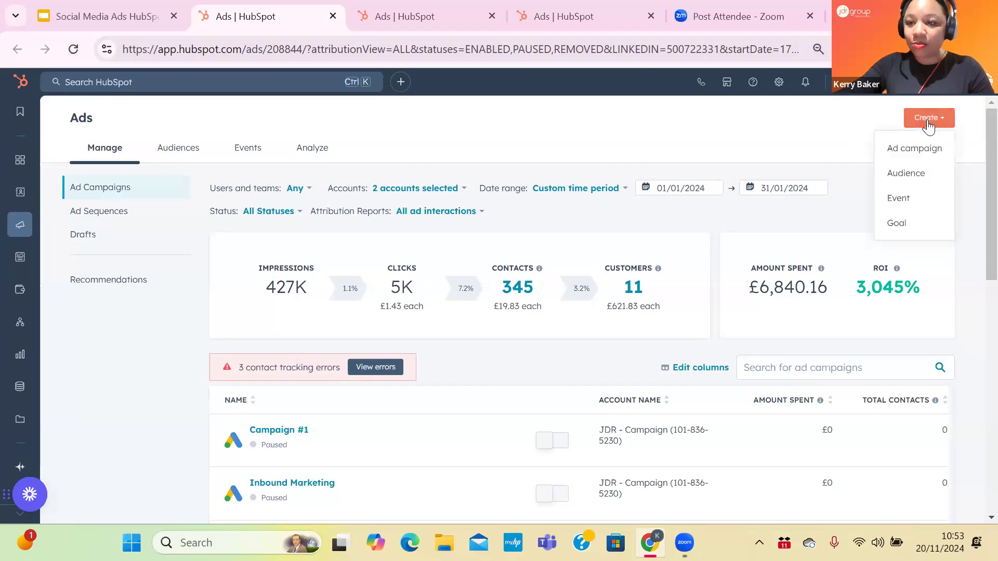
{"action": "left_click", "coordinate": [936, 153]}
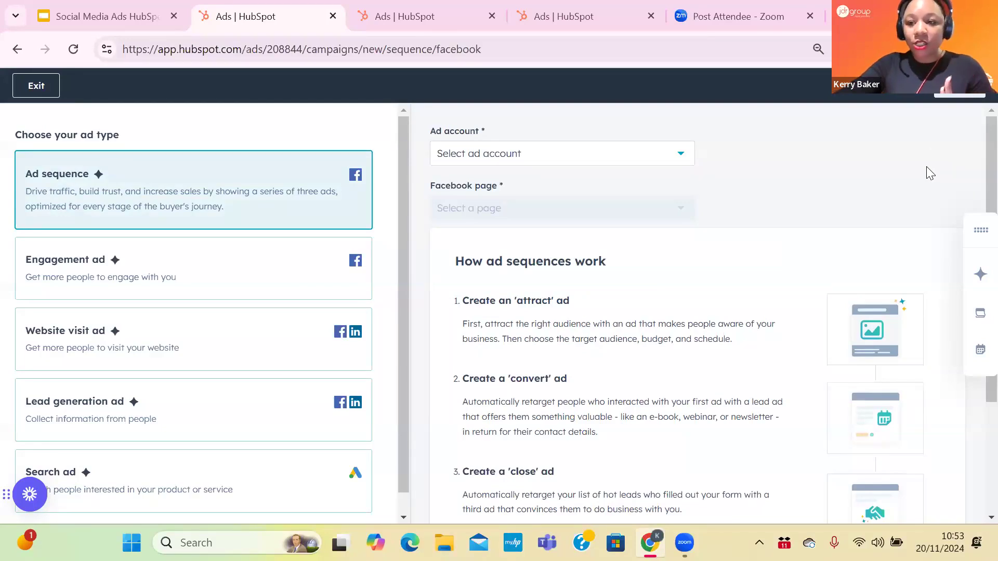
{"action": "scroll", "coordinate": [974, 197], "scroll_direction": "down", "scroll_amount": 1}
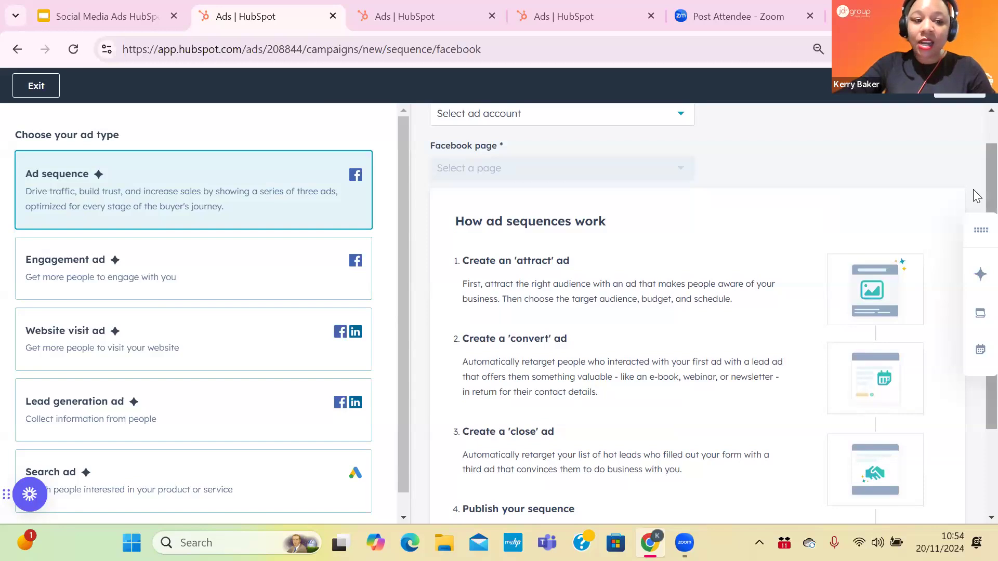
{"action": "scroll", "coordinate": [976, 216], "scroll_direction": "down", "scroll_amount": 1}
{"action": "scroll", "coordinate": [977, 225], "scroll_direction": "down", "scroll_amount": 1}
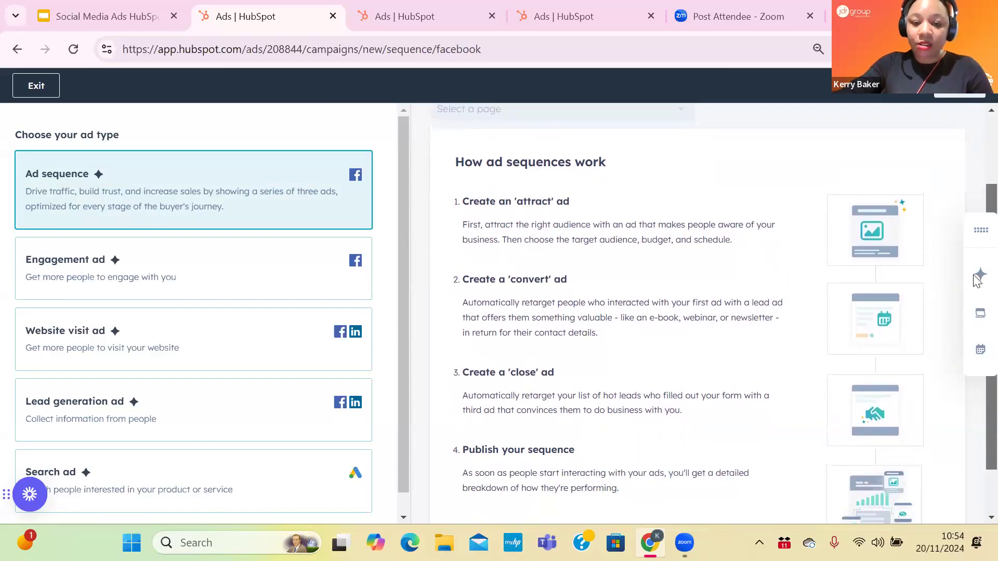
{"action": "scroll", "coordinate": [976, 228], "scroll_direction": "down", "scroll_amount": 1}
{"action": "scroll", "coordinate": [976, 231], "scroll_direction": "up", "scroll_amount": 1}
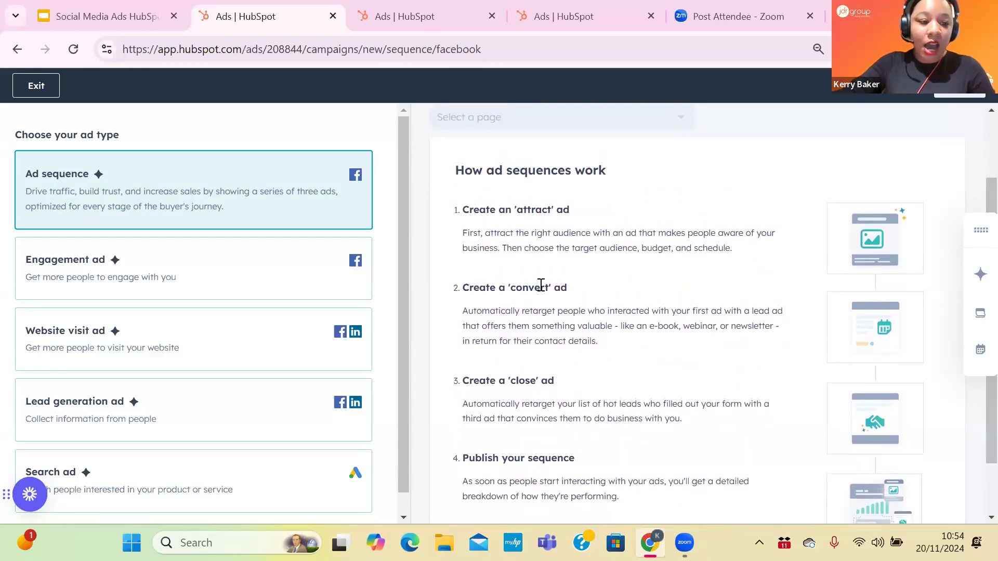
{"action": "scroll", "coordinate": [404, 260], "scroll_direction": "down", "scroll_amount": 1}
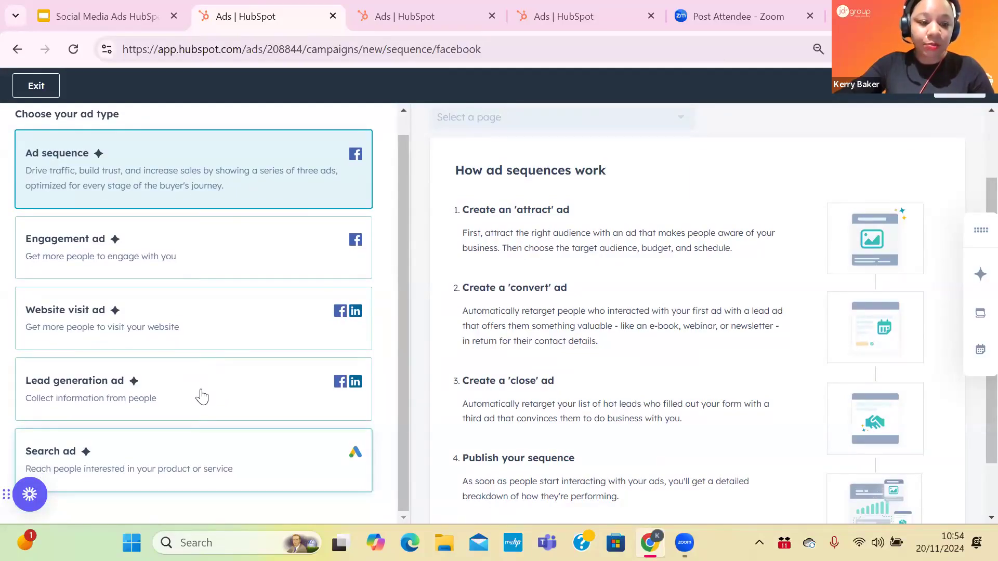
{"action": "left_click", "coordinate": [227, 403]}
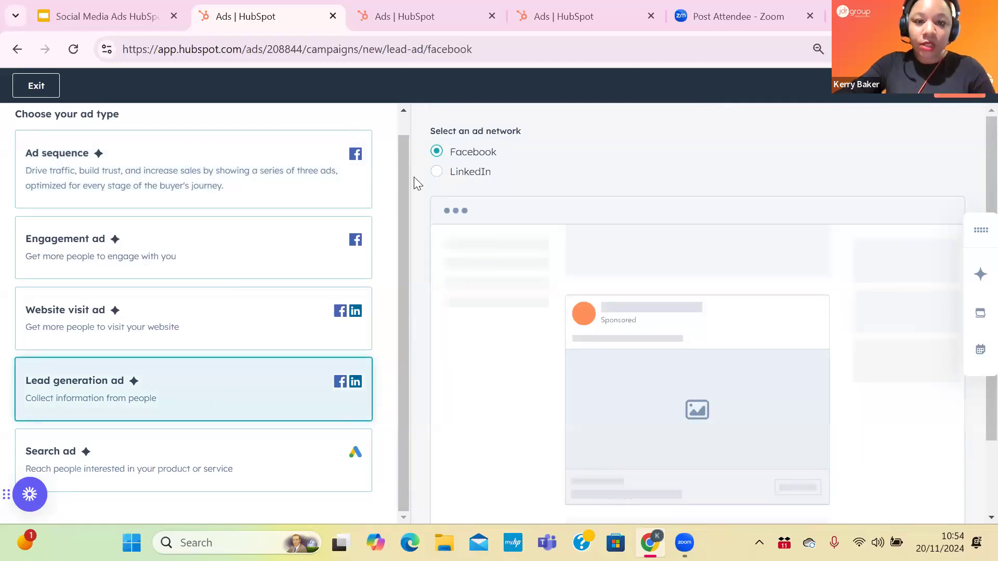
{"action": "left_click", "coordinate": [434, 174]}
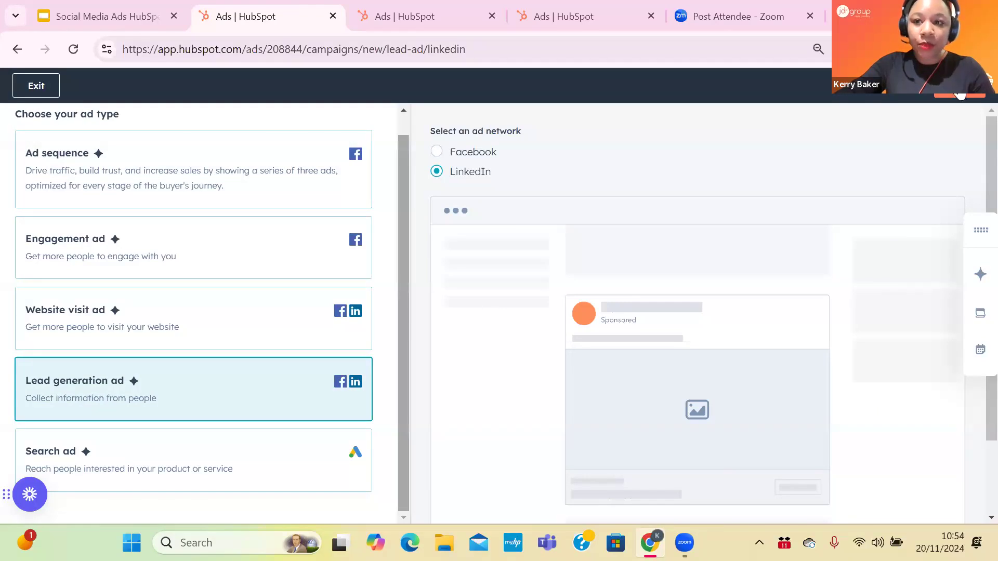
{"action": "left_click", "coordinate": [959, 89]}
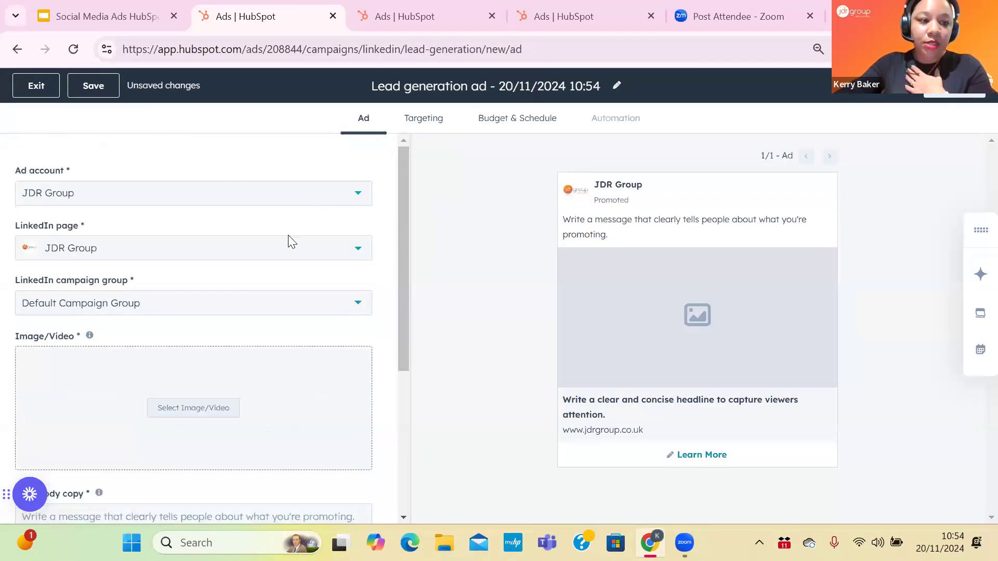
Step: Generate and insert AI body copy for the ad using the prompt "Create engaging ad copy for a guide about how to get more sales."
{"action": "left_click_drag", "start_coordinate": [401, 253], "coordinate": [399, 320]}
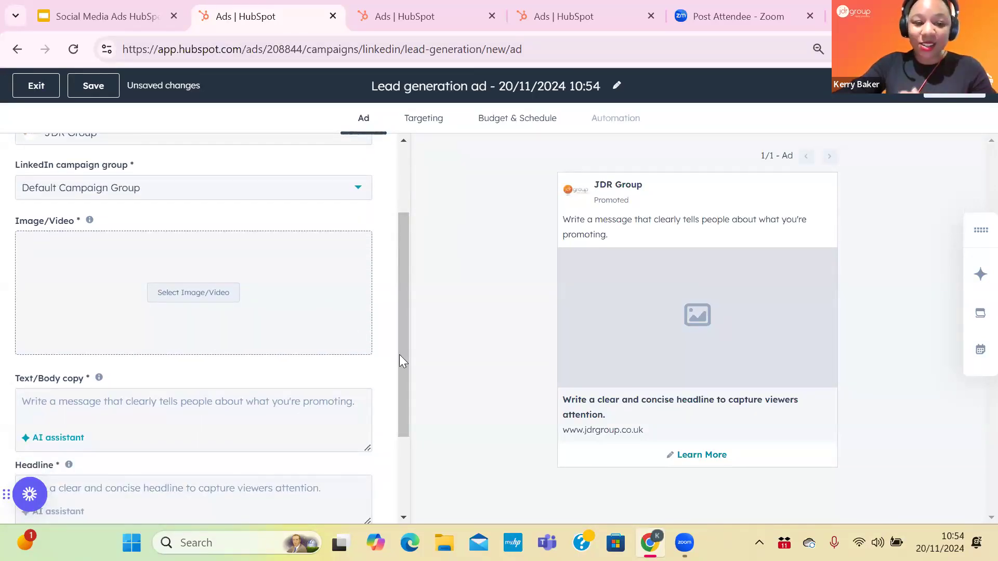
{"action": "left_click_drag", "start_coordinate": [405, 382], "coordinate": [406, 408]}
{"action": "scroll", "coordinate": [406, 409], "scroll_direction": "down", "scroll_amount": 1}
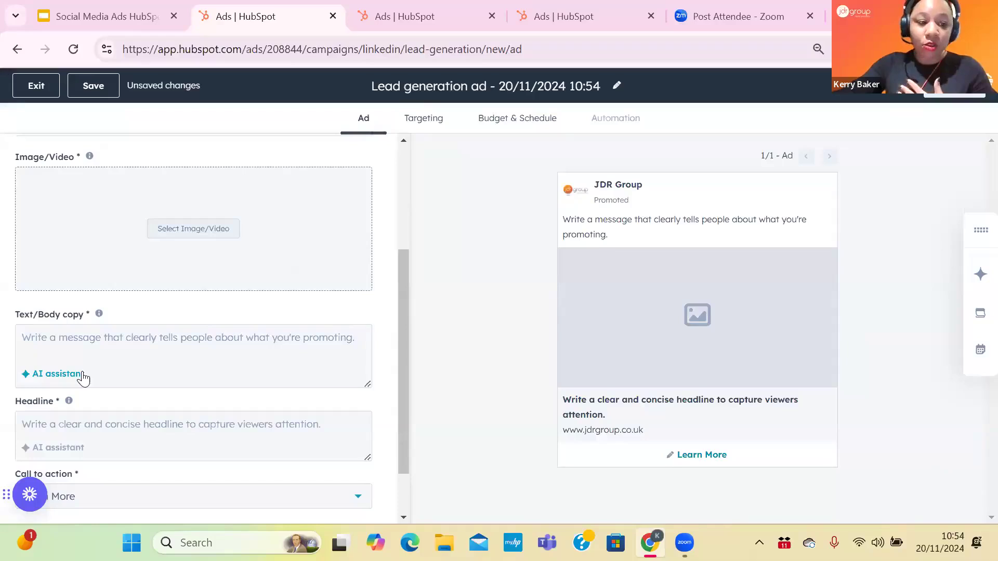
{"action": "left_click", "coordinate": [57, 374]}
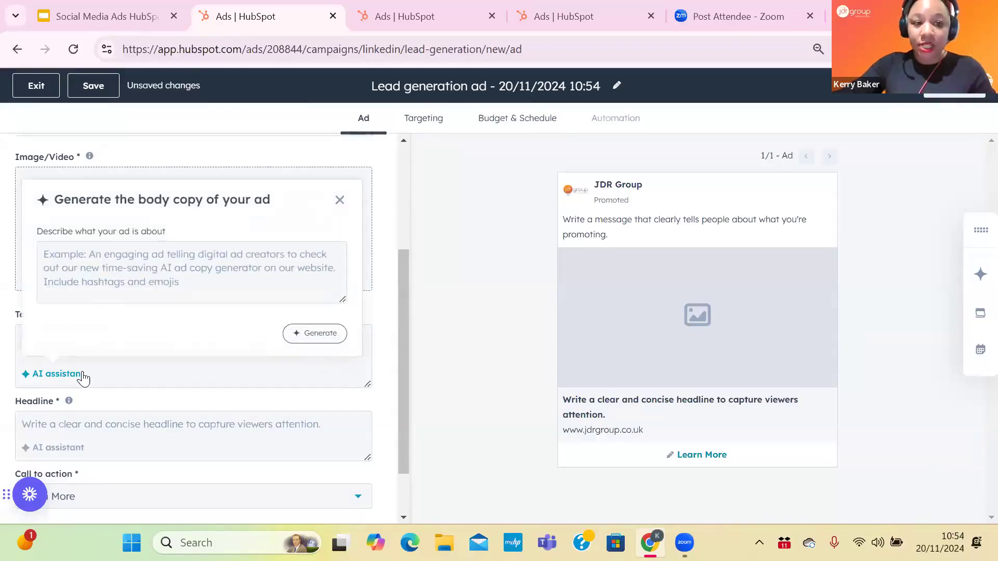
{"action": "left_click", "coordinate": [151, 266]}
{"action": "type", "text": "C"}
{"action": "key", "text": "BackSpace"}
{"action": "type", "text": "Create engaging ad copy for"}
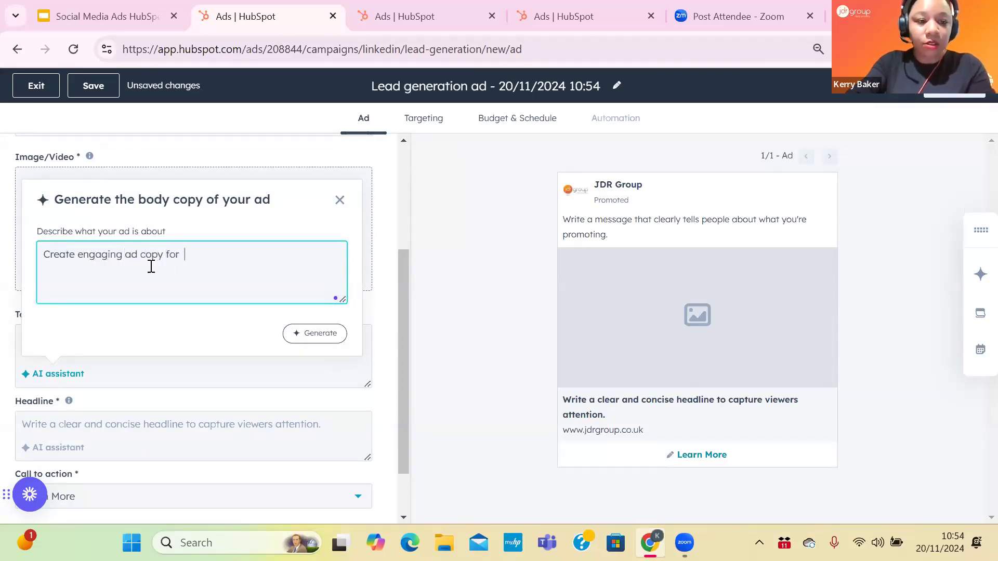
{"action": "type", "text": "a guide abo"}
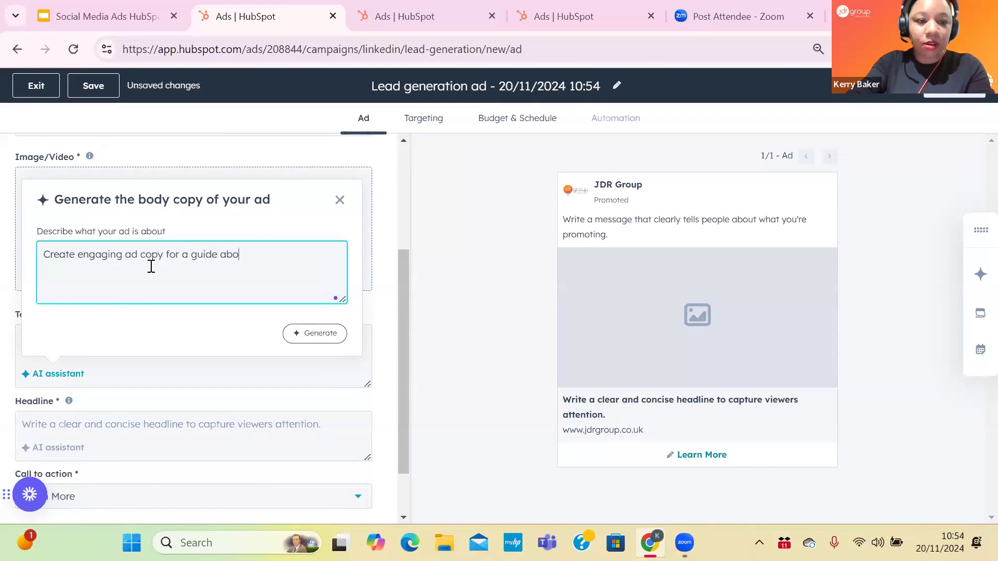
{"action": "type", "text": "ut how to get more sales."}
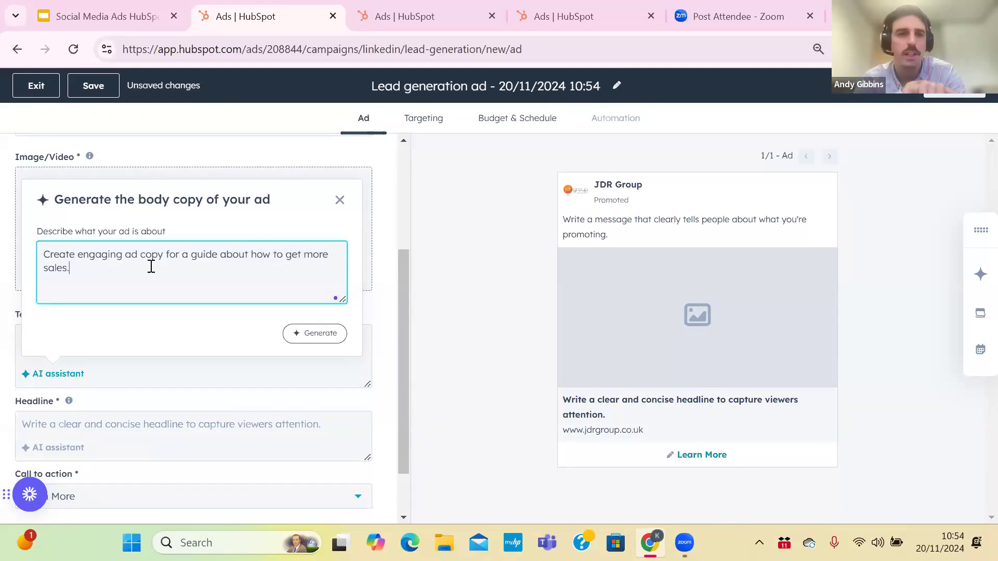
{"action": "left_click", "coordinate": [336, 334]}
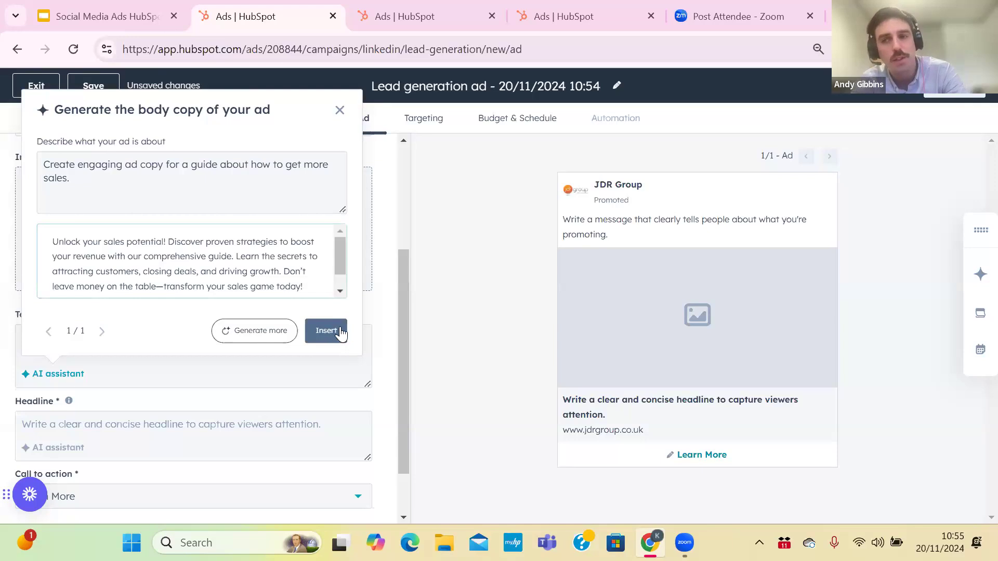
{"action": "left_click", "coordinate": [326, 331]}
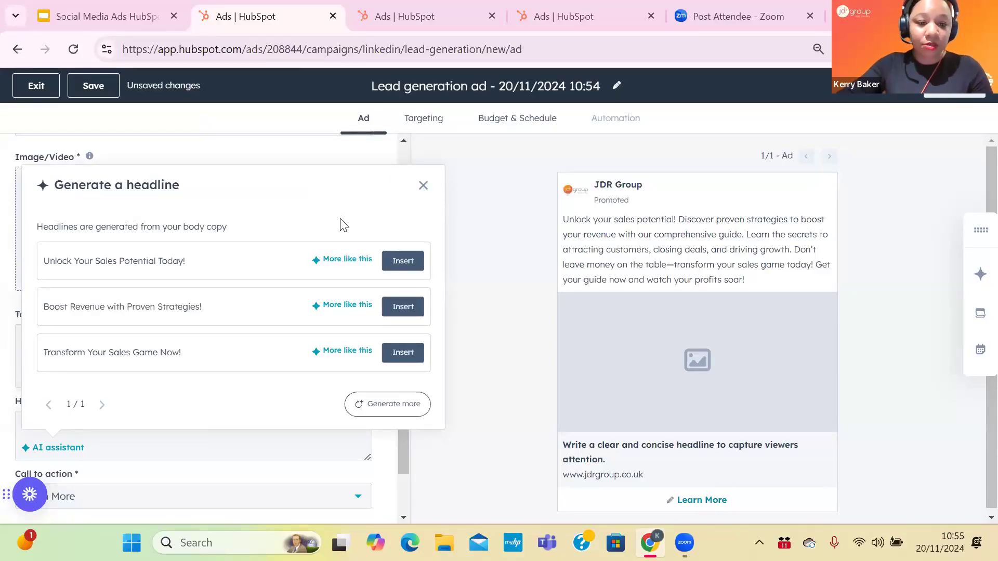
Step: Insert the suggested headline "Transform Your Sales Game Now!" and set the call to action to Download
{"action": "left_click", "coordinate": [393, 357]}
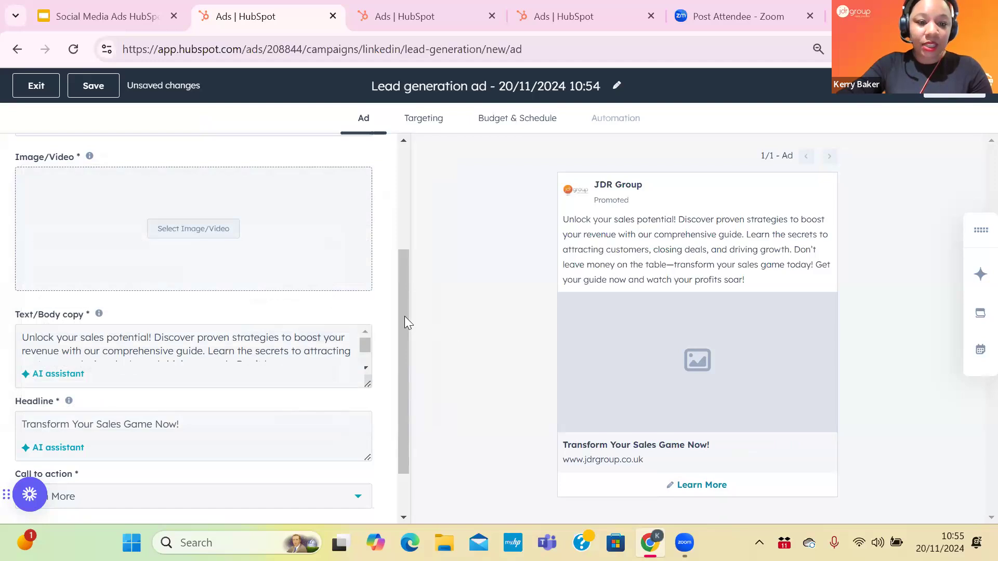
{"action": "left_click_drag", "start_coordinate": [403, 316], "coordinate": [417, 352]}
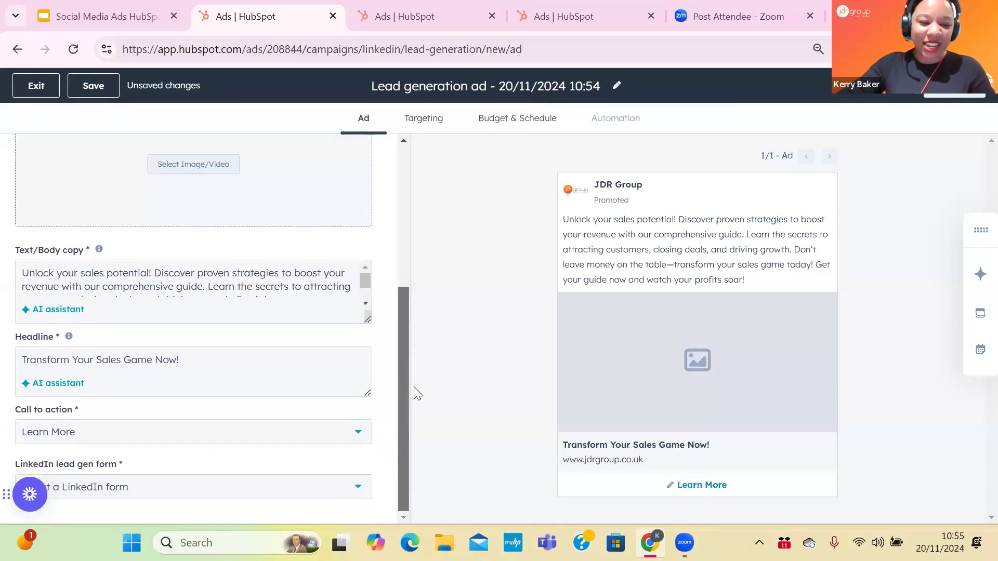
{"action": "left_click", "coordinate": [345, 438]}
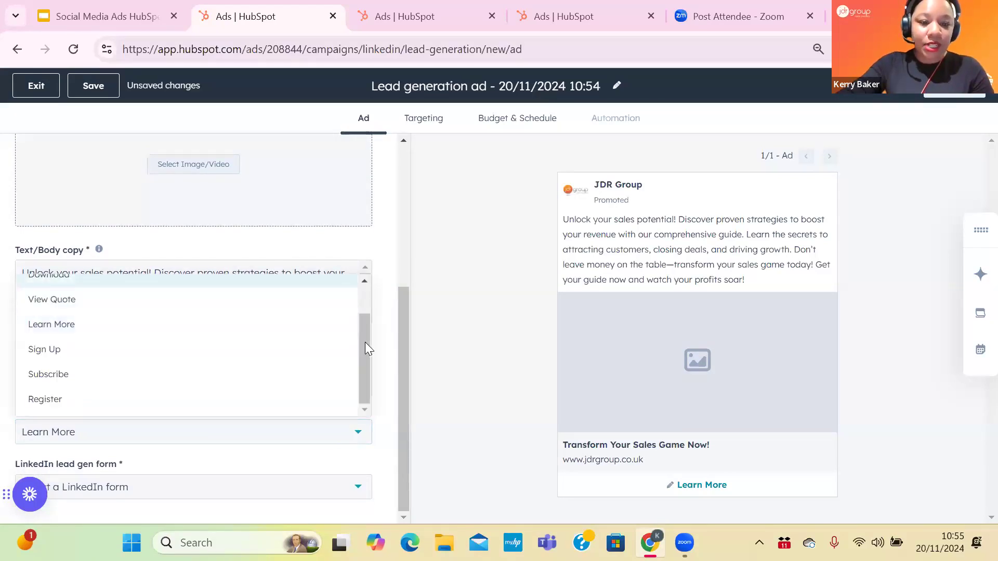
{"action": "scroll", "coordinate": [361, 328], "scroll_direction": "up", "scroll_amount": 1}
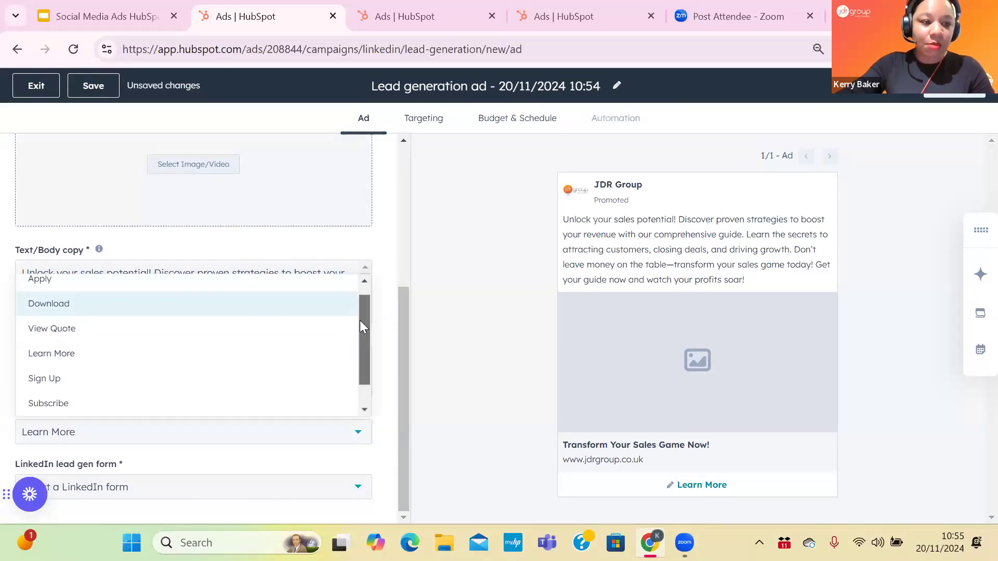
{"action": "left_click", "coordinate": [330, 317]}
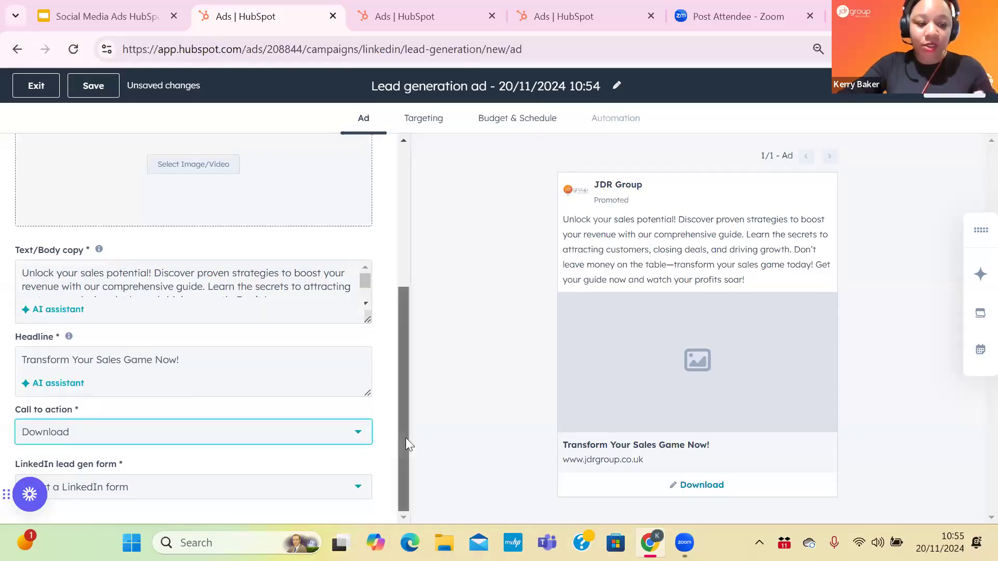
Step: Set the ad's LinkedIn lead gen form to "How To Increase Sales"
{"action": "key", "text": "Tab"}
{"action": "key", "text": "Return"}
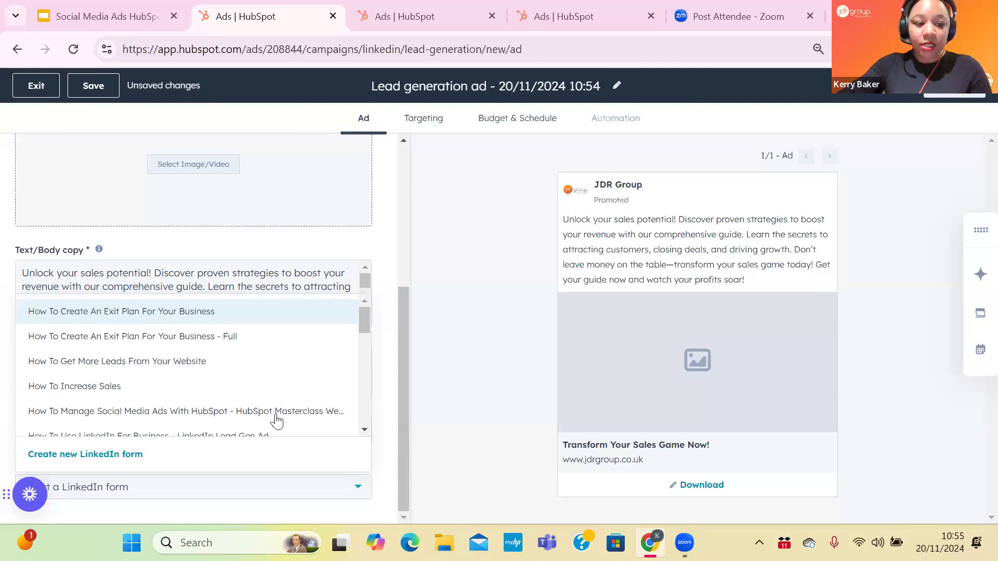
{"action": "left_click", "coordinate": [262, 389]}
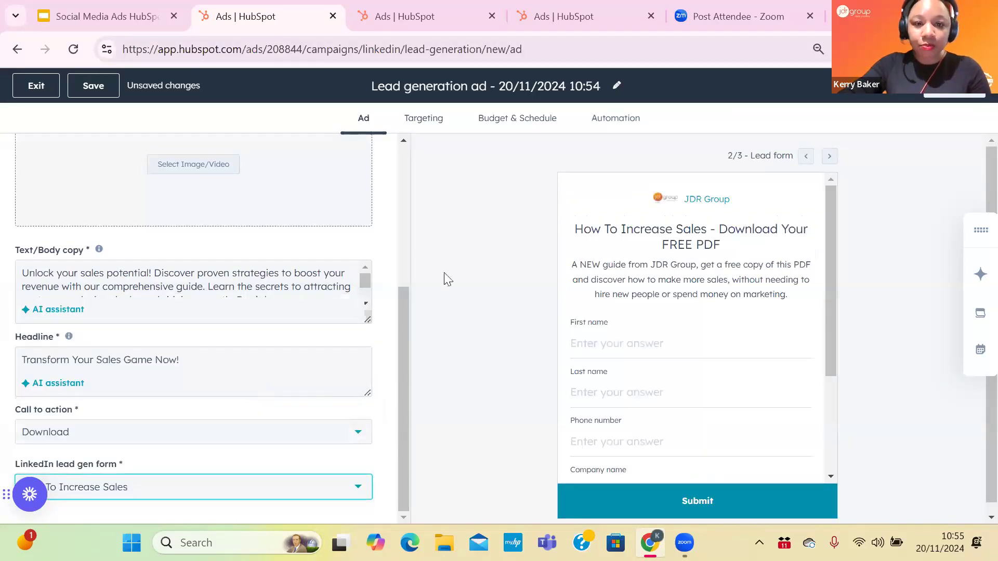
Step: Set the ad's target location to United Kingdom in the targeting settings
{"action": "left_click", "coordinate": [435, 124]}
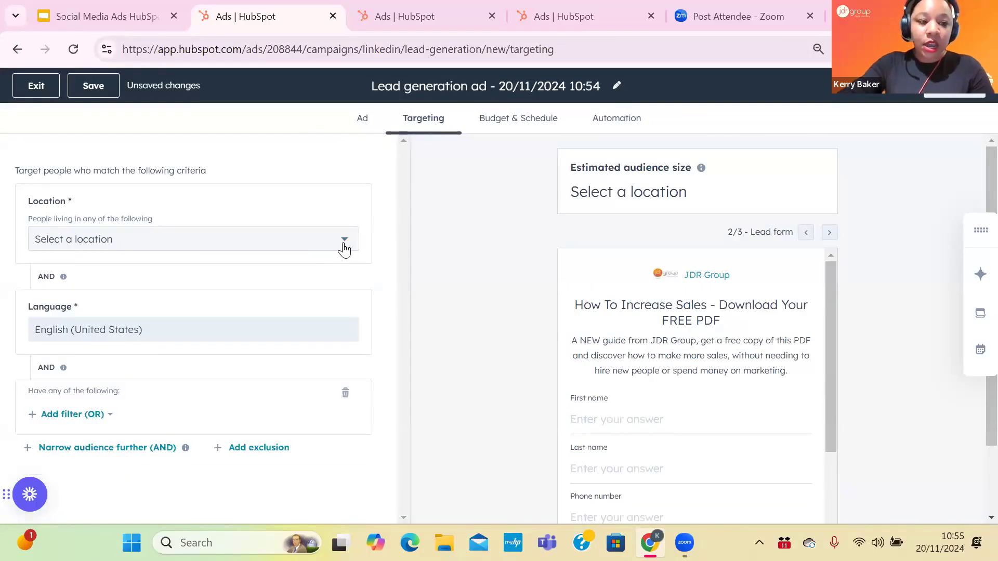
{"action": "left_click", "coordinate": [344, 244]}
{"action": "type", "text": "united"}
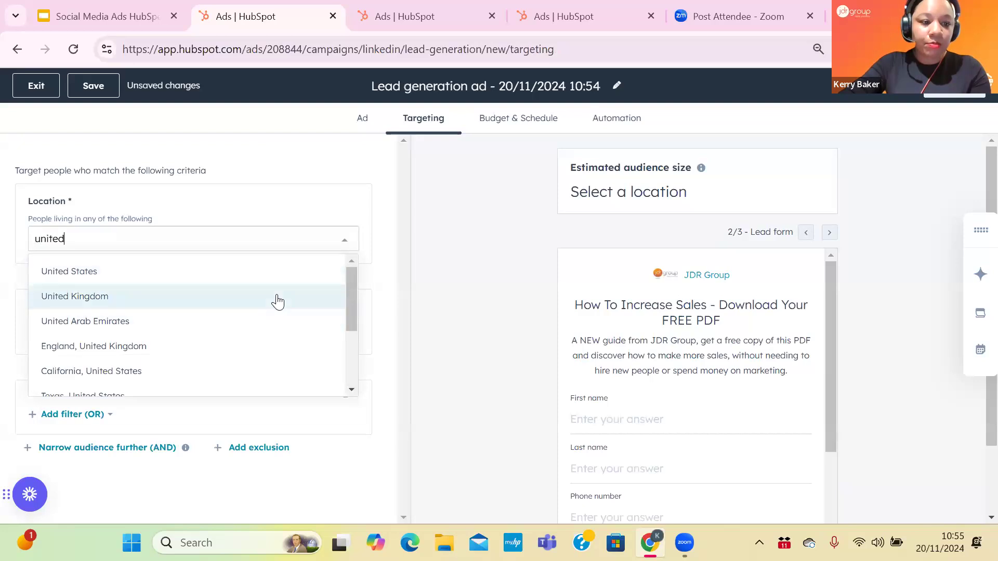
{"action": "left_click", "coordinate": [276, 300]}
{"action": "left_click", "coordinate": [393, 339]}
{"action": "left_click_drag", "start_coordinate": [364, 293], "coordinate": [347, 341]}
{"action": "left_click", "coordinate": [348, 344]}
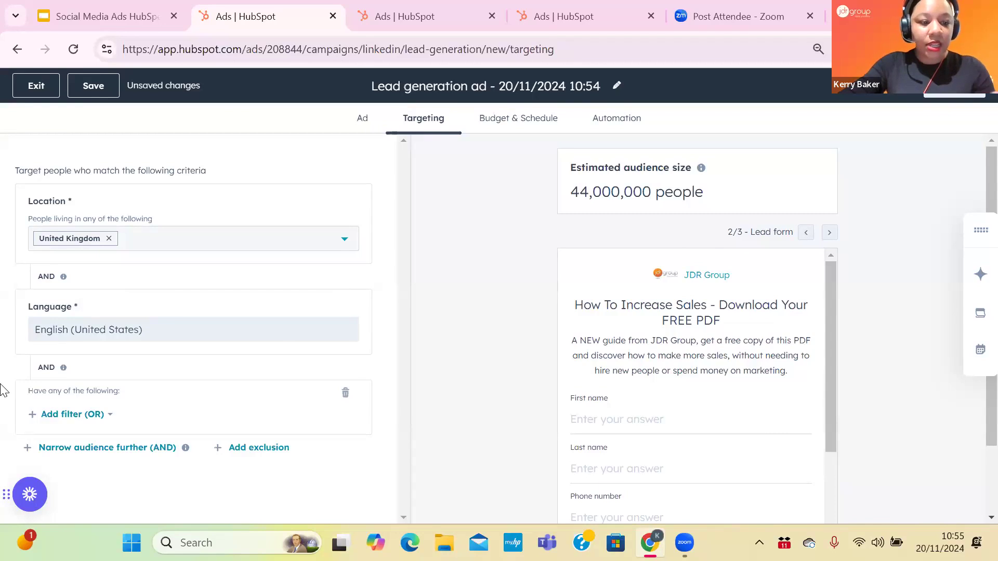
Step: Add the contact list audience "HubSpot - All Contacts" as a retargeting filter for the ad
{"action": "left_click", "coordinate": [95, 420]}
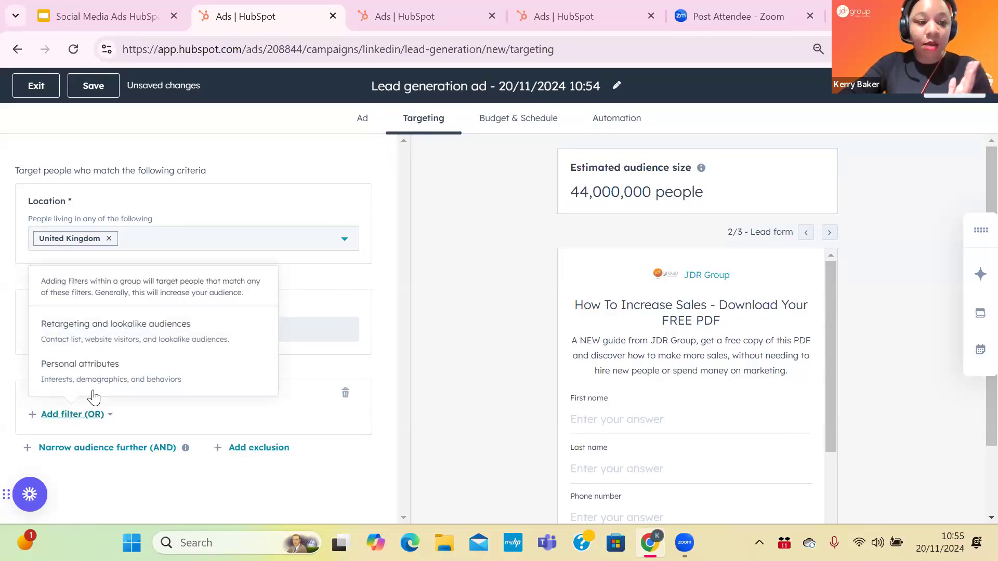
{"action": "left_click", "coordinate": [125, 338]}
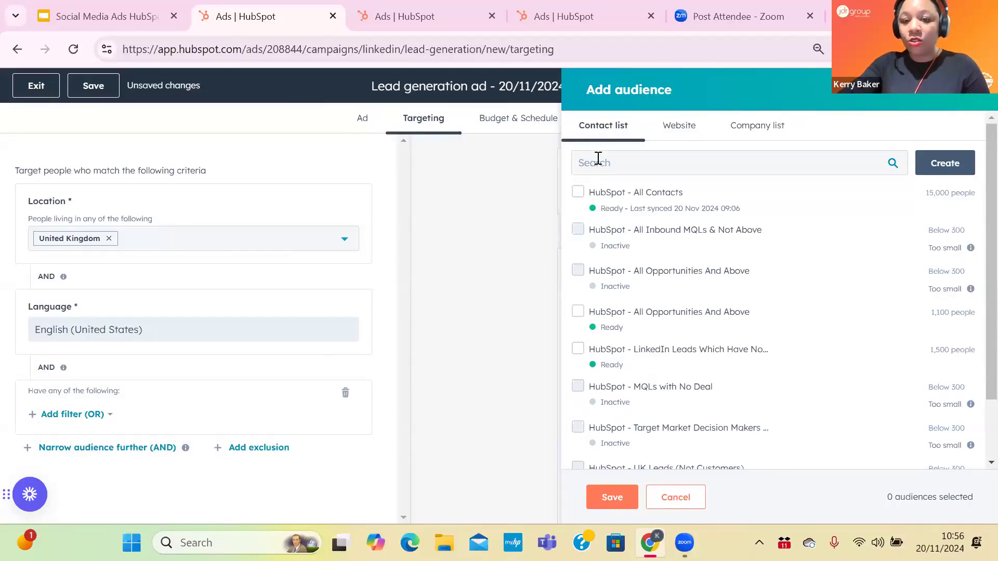
{"action": "left_click", "coordinate": [578, 194]}
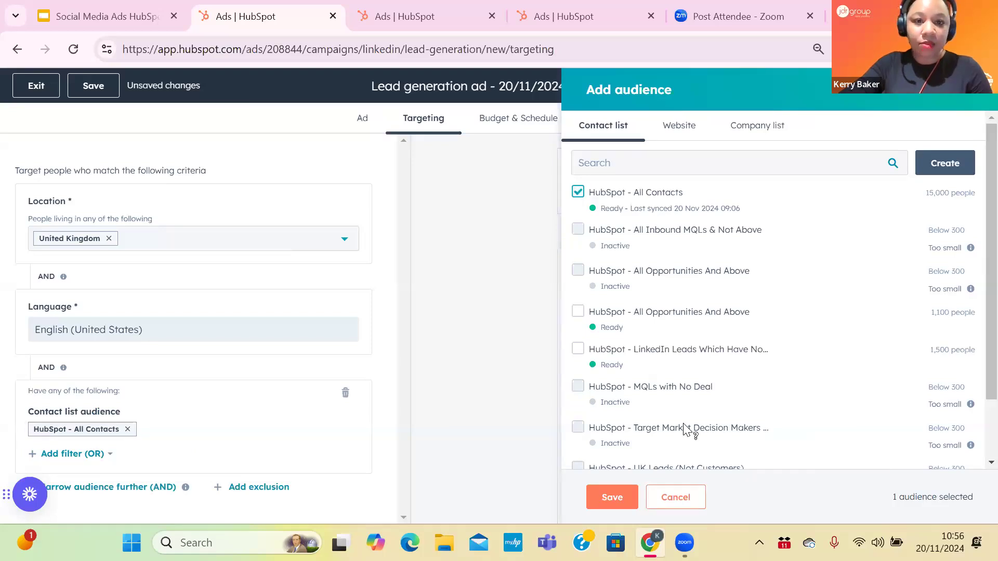
{"action": "left_click", "coordinate": [406, 393]}
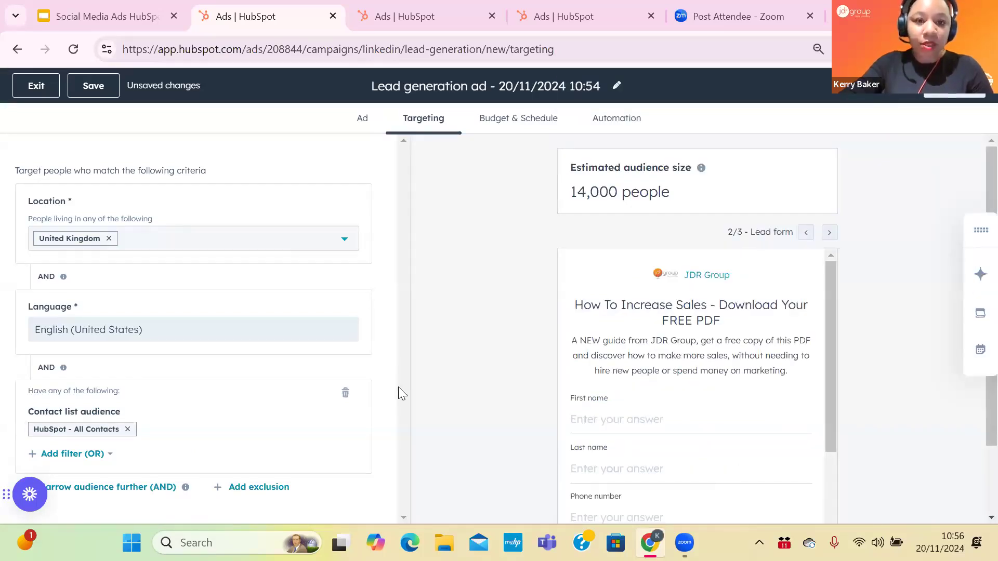
Step: Look over the ad's budget and schedule settings and open its automation settings
{"action": "left_click", "coordinate": [517, 119]}
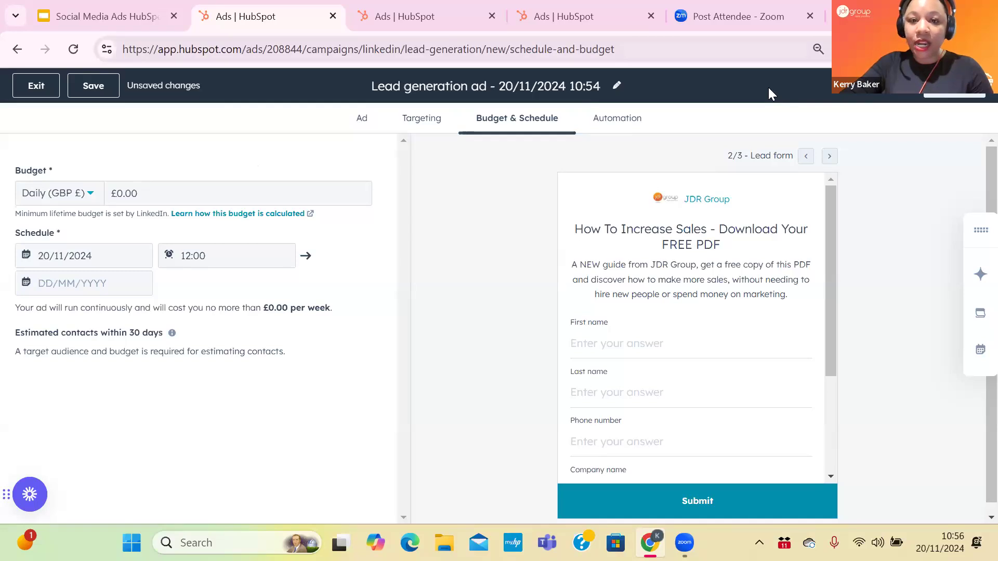
{"action": "left_click", "coordinate": [619, 119]}
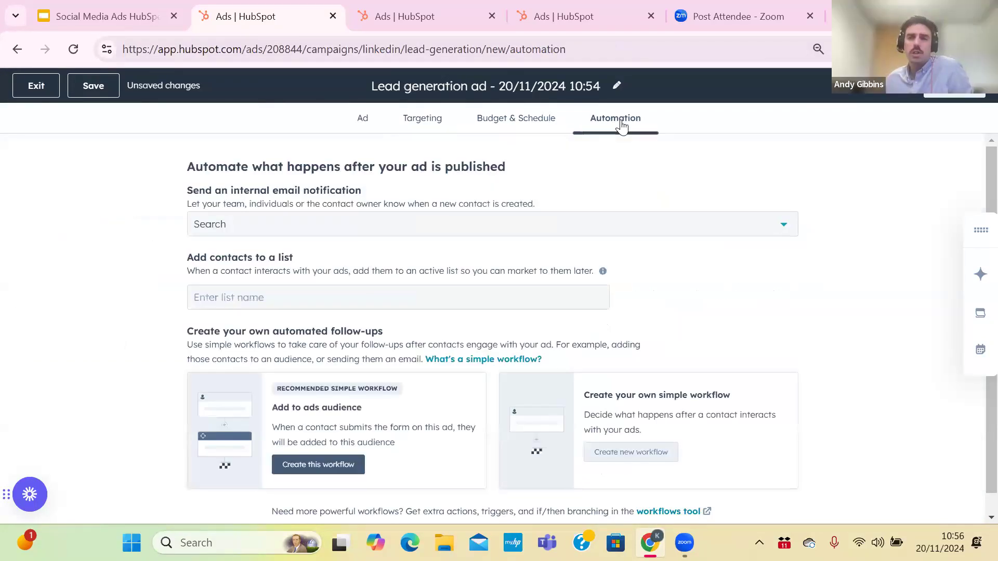
Step: Switch to the Google Slides presentation, advance to "Going Beyond Clicks And Impressions", and return to the ad's automation settings in HubSpot
{"action": "left_click", "coordinate": [117, 14]}
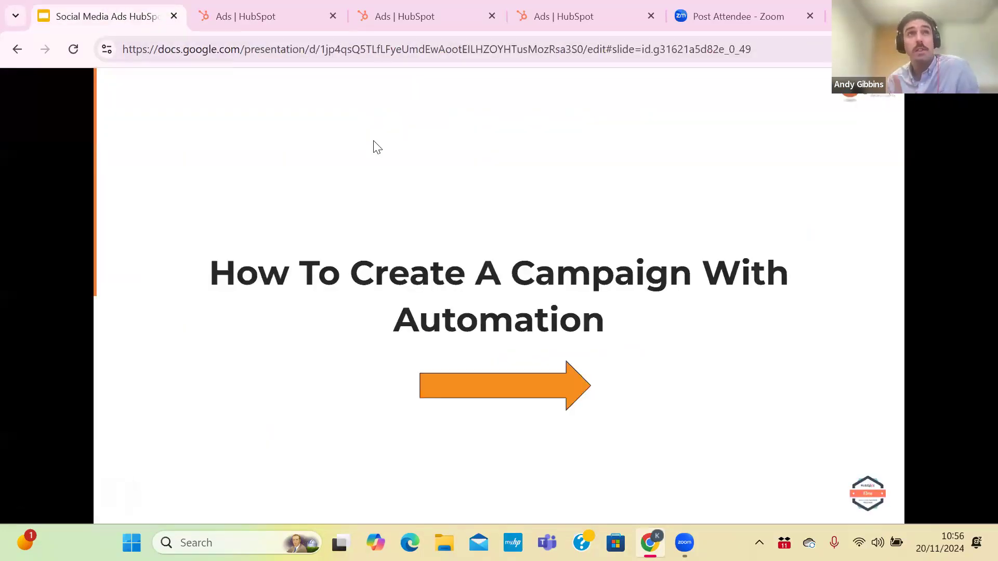
{"action": "left_click", "coordinate": [378, 147]}
{"action": "key", "text": "Escape"}
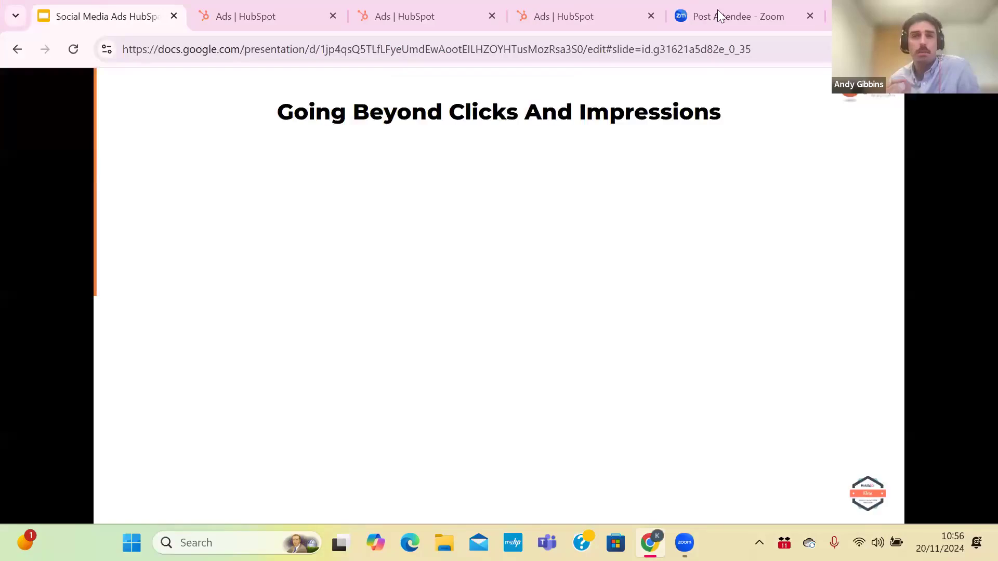
{"action": "left_click", "coordinate": [615, 6]}
{"action": "left_click", "coordinate": [463, 10]}
{"action": "left_click", "coordinate": [257, 9]}
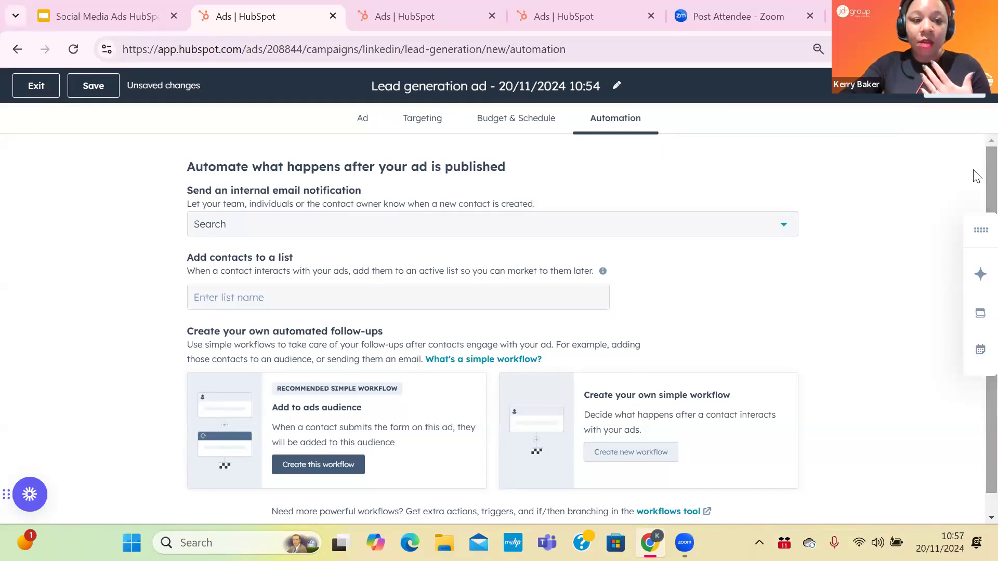
Step: Add the first listed user as recipient of the internal email notification and enter "Test" as the contact list name
{"action": "left_click", "coordinate": [749, 228]}
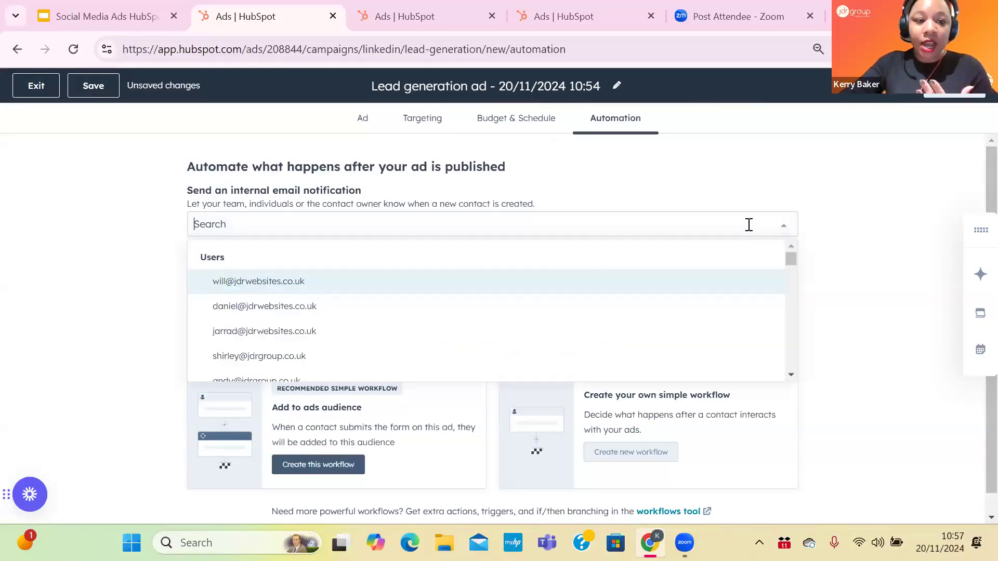
{"action": "left_click", "coordinate": [720, 288]}
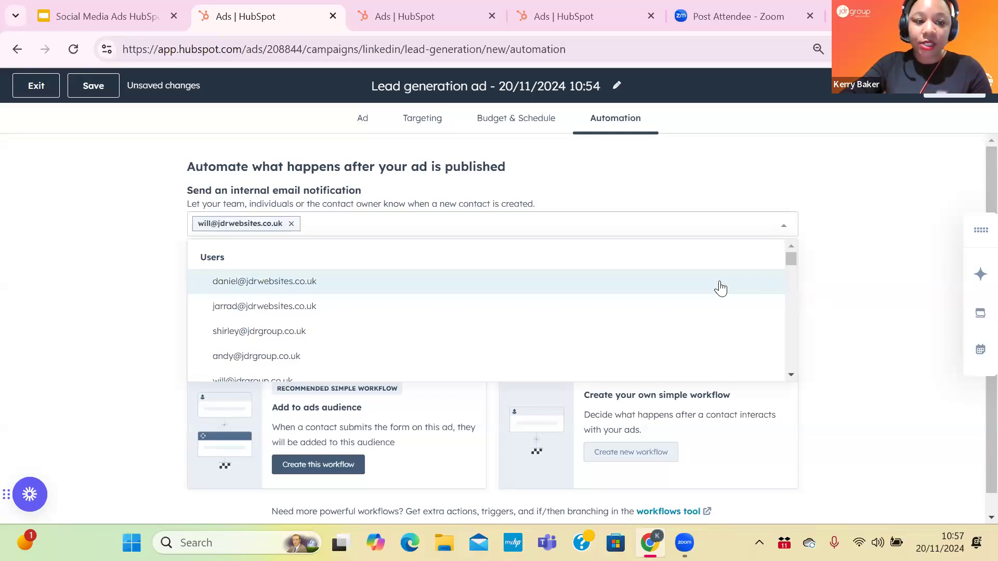
{"action": "left_click", "coordinate": [769, 172]}
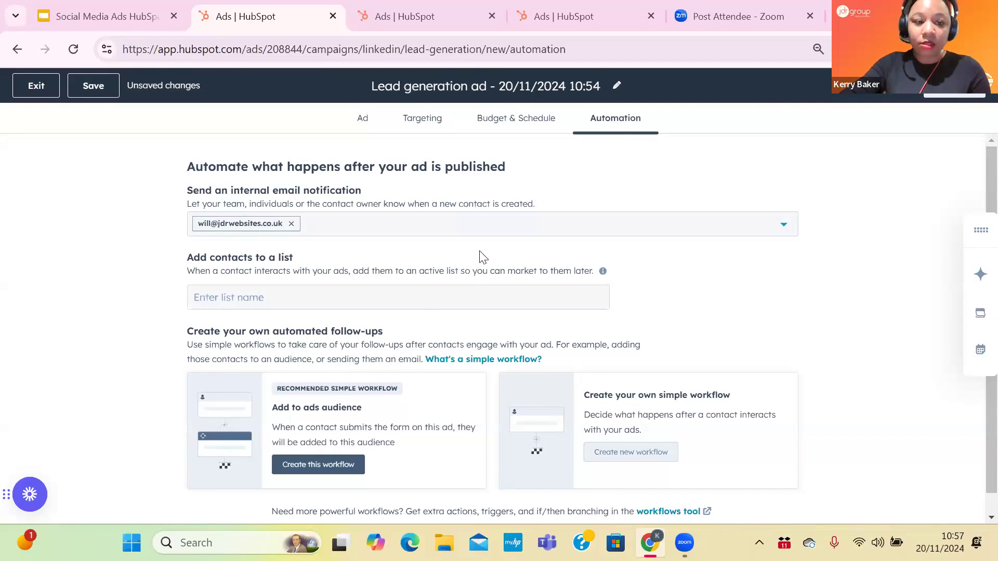
{"action": "left_click", "coordinate": [407, 300]}
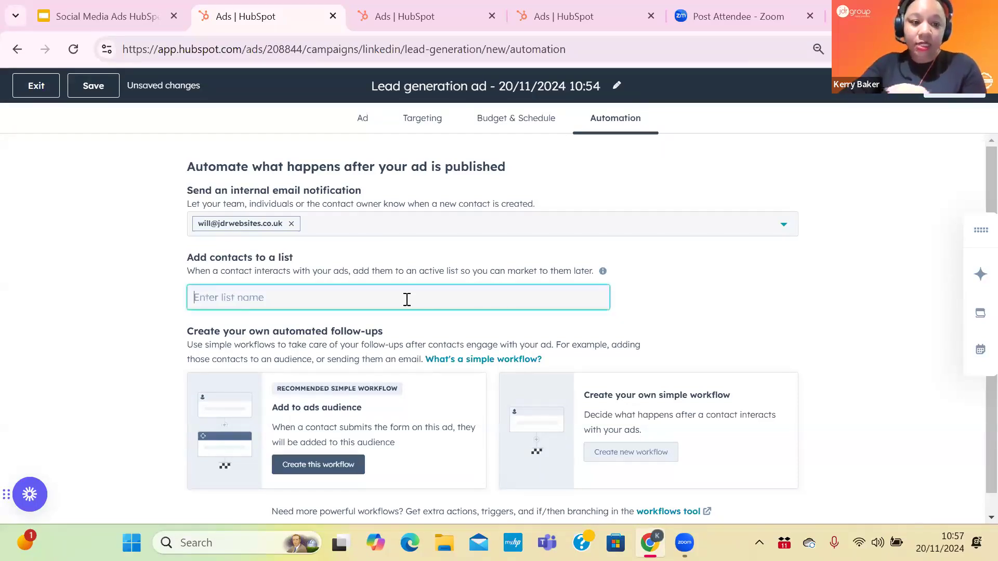
{"action": "type", "text": "Test"}
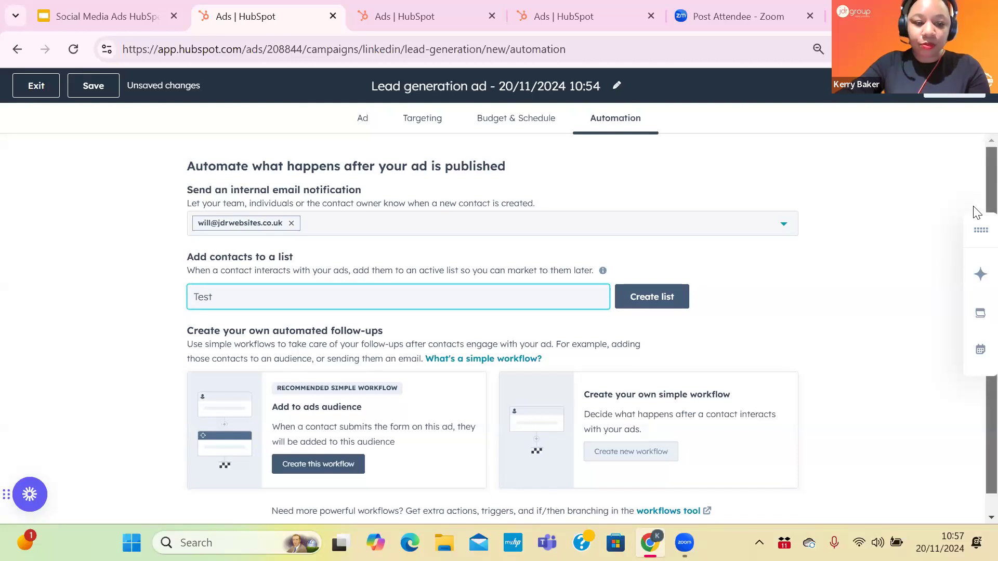
Step: Create the recommended "Add to ads audience" simple workflow and delete only its "Add to ads audience" action
{"action": "scroll", "coordinate": [975, 213], "scroll_direction": "down", "scroll_amount": 1}
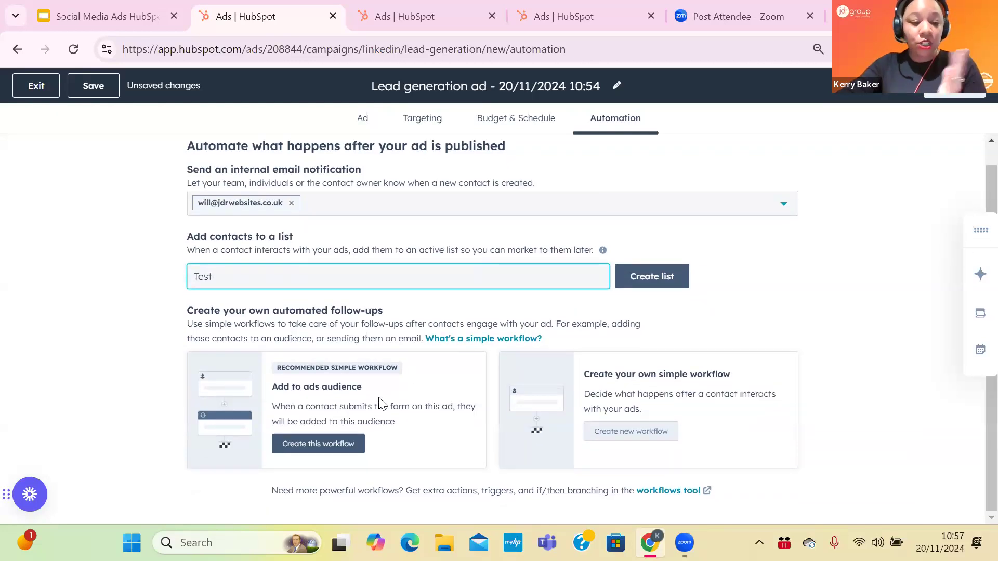
{"action": "left_click", "coordinate": [351, 445]}
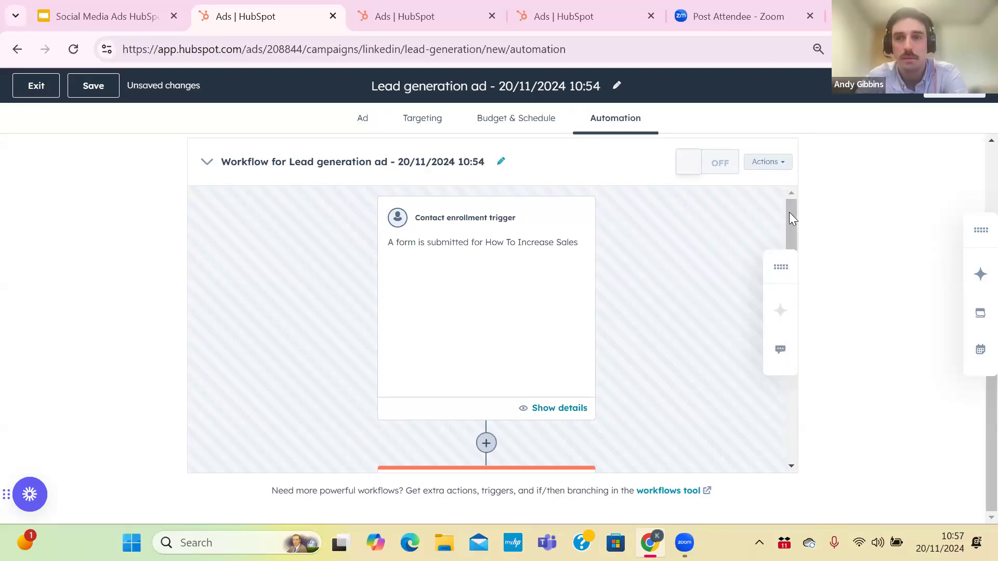
{"action": "mouse_move", "coordinate": [789, 212]}
{"action": "left_mouse_down"}
{"action": "mouse_move", "coordinate": [792, 241]}
{"action": "mouse_move", "coordinate": [786, 220]}
{"action": "left_mouse_up"}
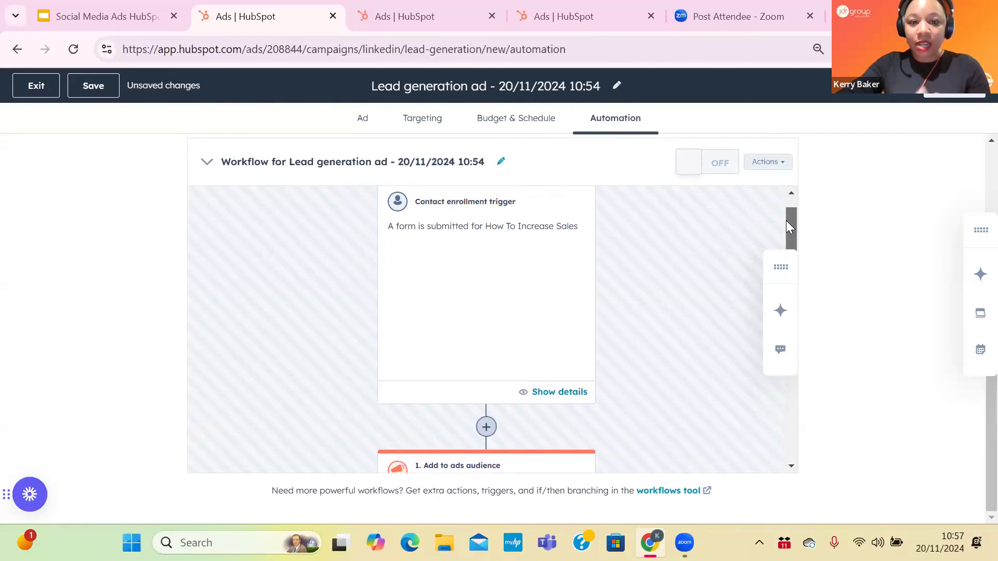
{"action": "scroll", "coordinate": [789, 263], "scroll_direction": "down", "scroll_amount": 5}
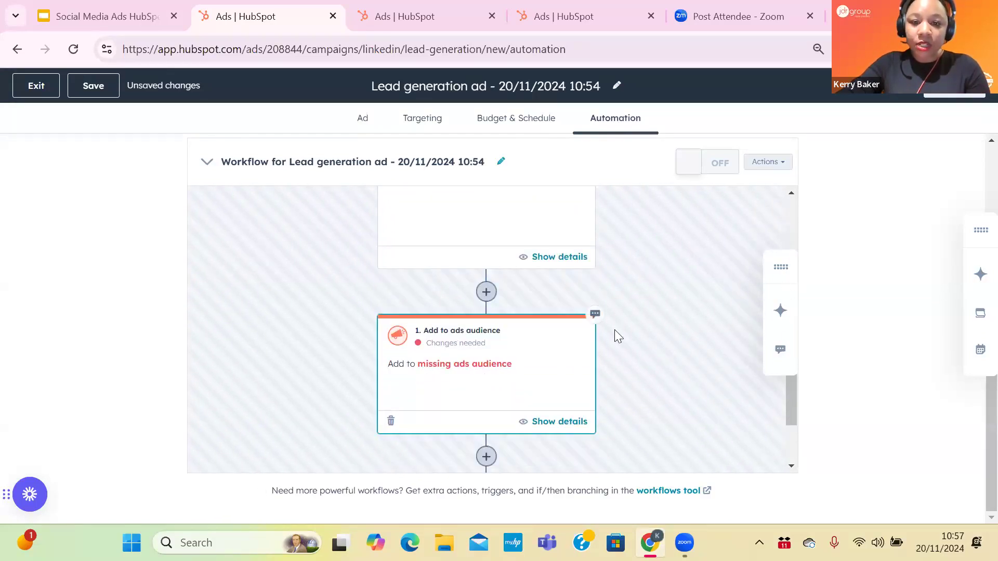
{"action": "left_click", "coordinate": [391, 422]}
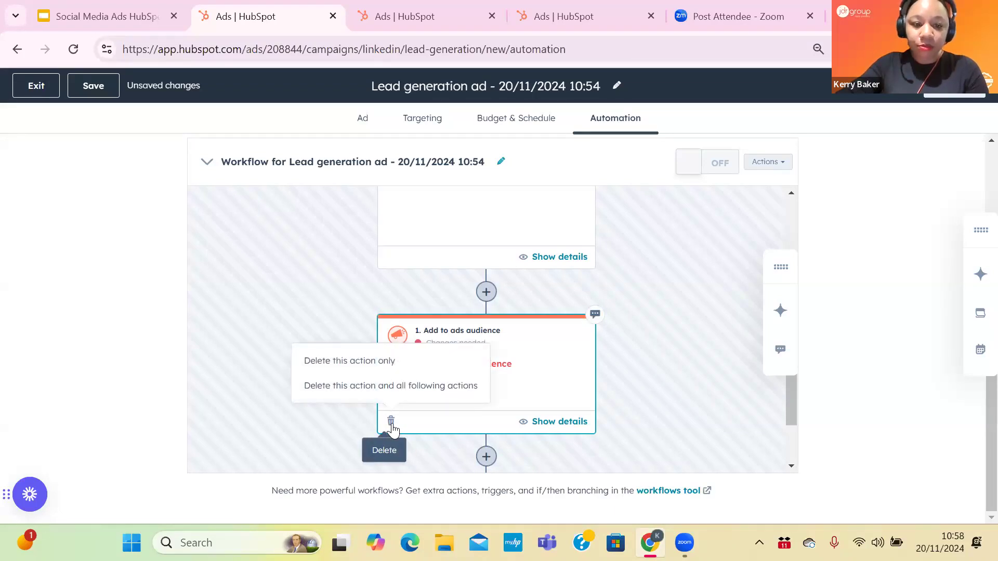
{"action": "left_click", "coordinate": [382, 362]}
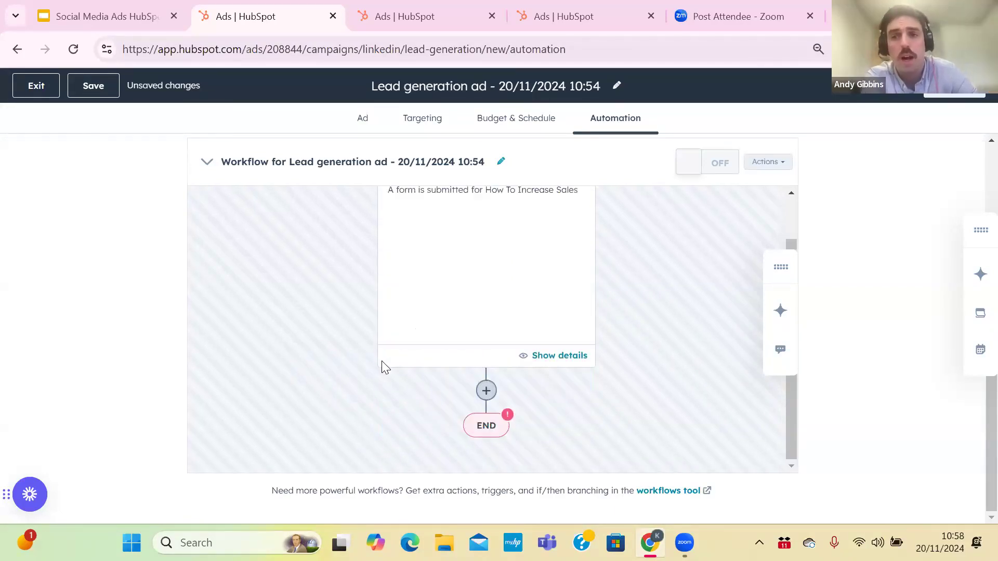
Step: Start adding an action after the workflow's enrollment trigger and examine the available Communications and Marketing actions
{"action": "left_click", "coordinate": [485, 391]}
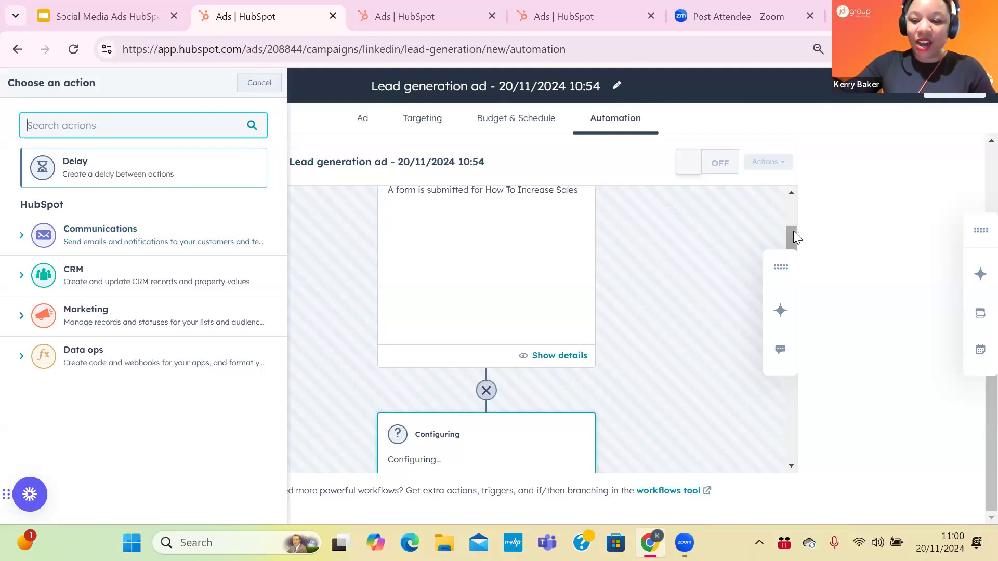
{"action": "scroll", "coordinate": [795, 244], "scroll_direction": "down", "scroll_amount": 2}
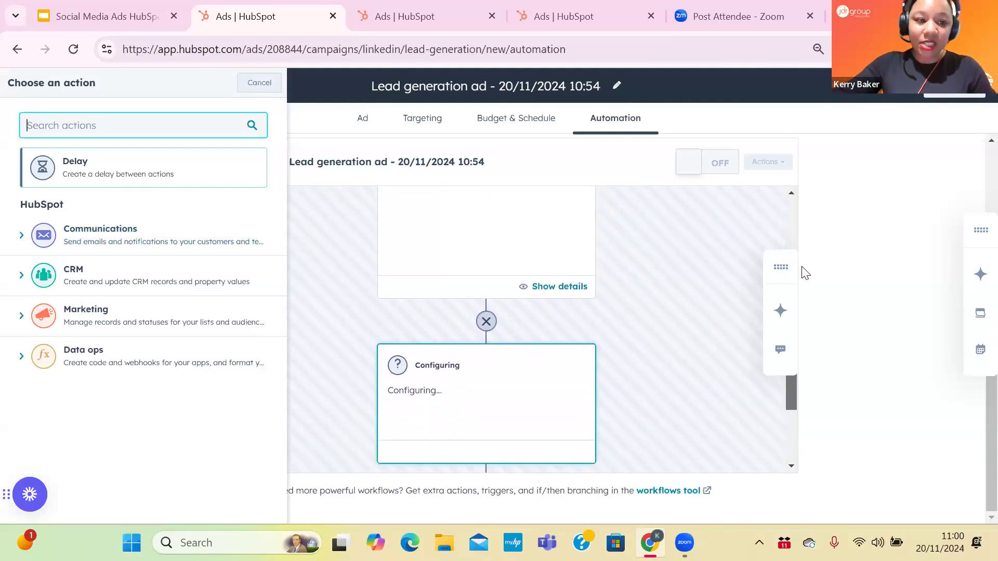
{"action": "scroll", "coordinate": [805, 275], "scroll_direction": "down", "scroll_amount": 1}
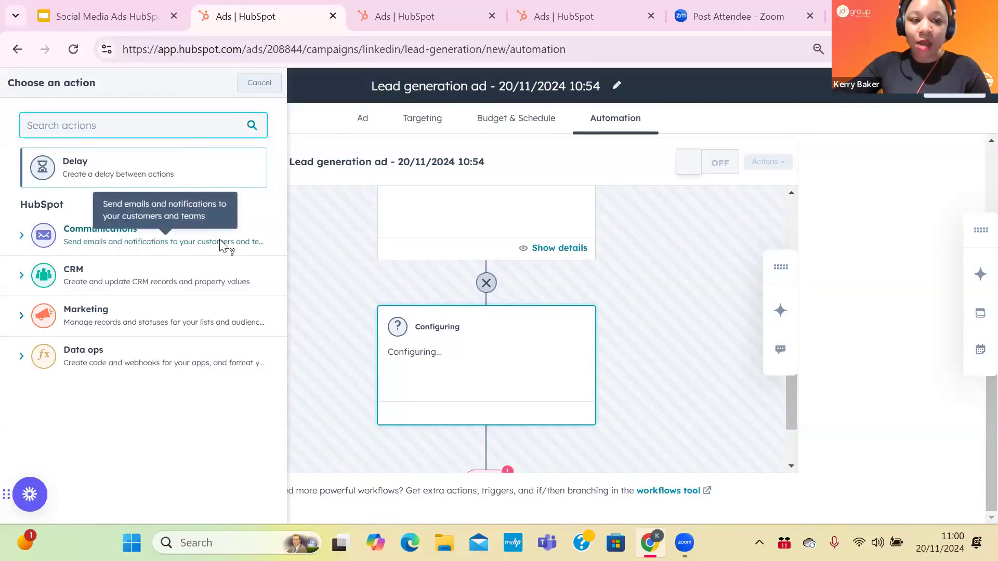
{"action": "left_click", "coordinate": [108, 242]}
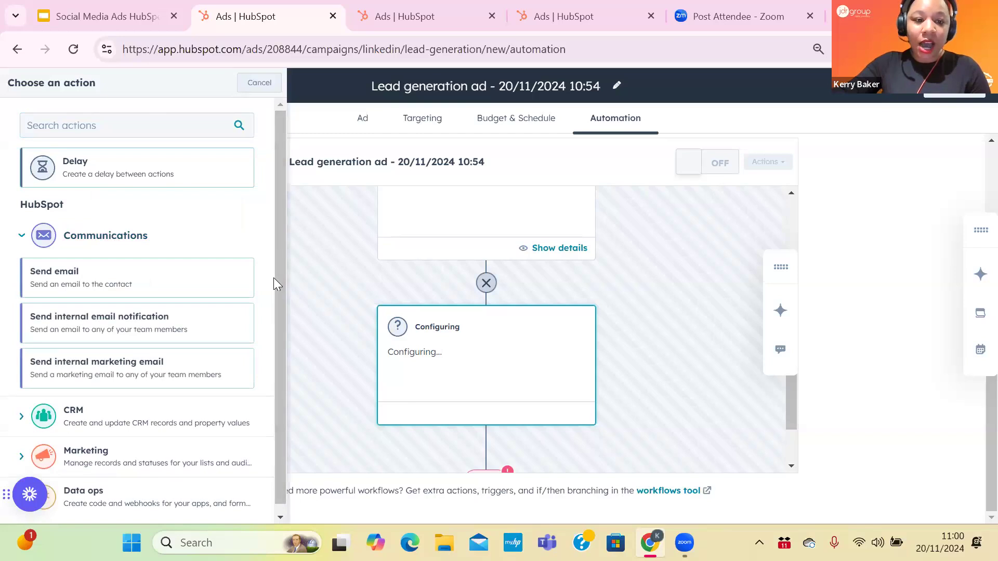
{"action": "left_click_drag", "start_coordinate": [277, 283], "coordinate": [285, 342]}
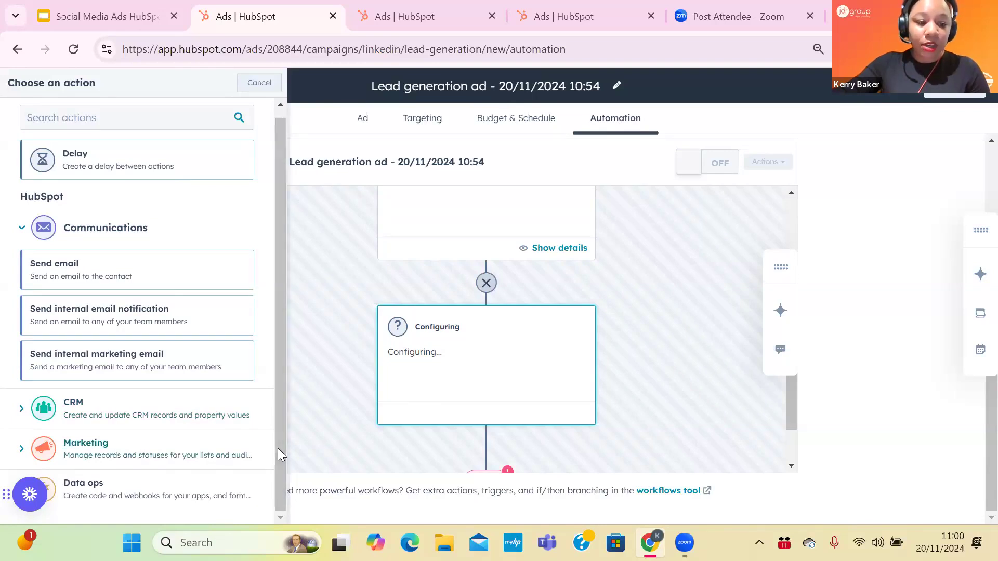
{"action": "left_click", "coordinate": [234, 456]}
{"action": "left_click_drag", "start_coordinate": [277, 361], "coordinate": [286, 454]}
{"action": "scroll", "coordinate": [286, 453], "scroll_direction": "down", "scroll_amount": 1}
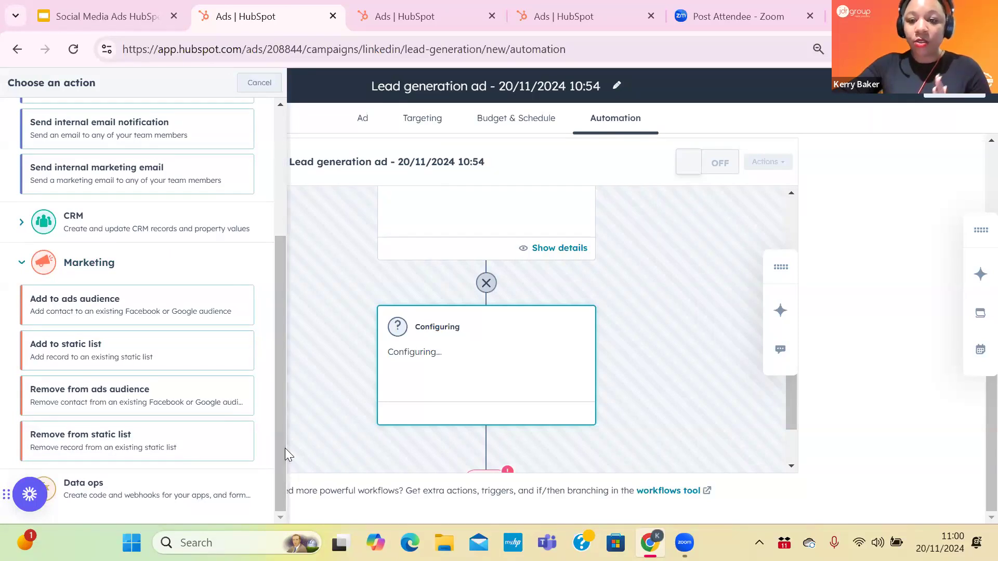
{"action": "left_click_drag", "start_coordinate": [791, 436], "coordinate": [854, 312]}
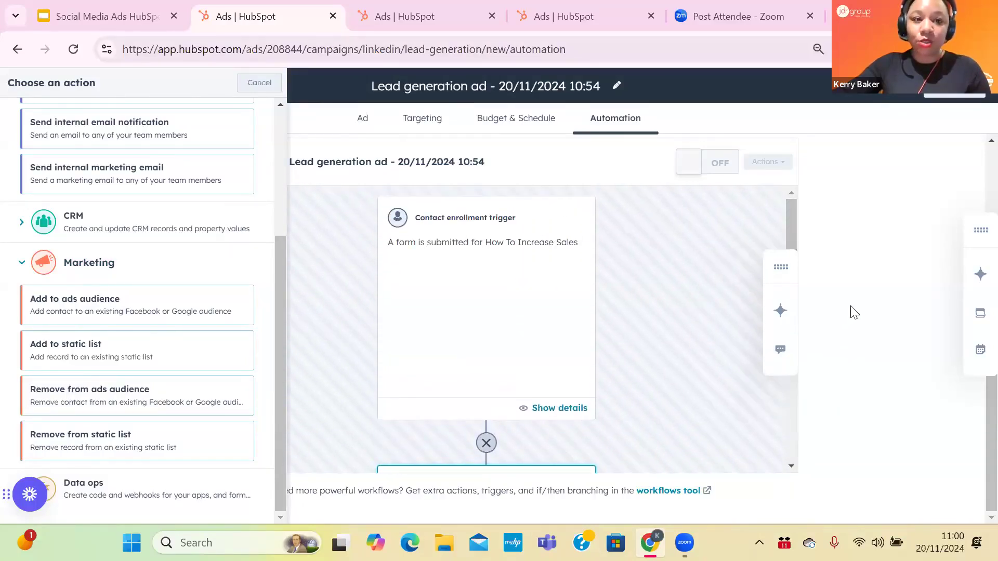
Step: Switch to the "Social Media Ads HubSpot Masterclass Webinar" presentation in Google Slides
{"action": "left_click", "coordinate": [129, 9]}
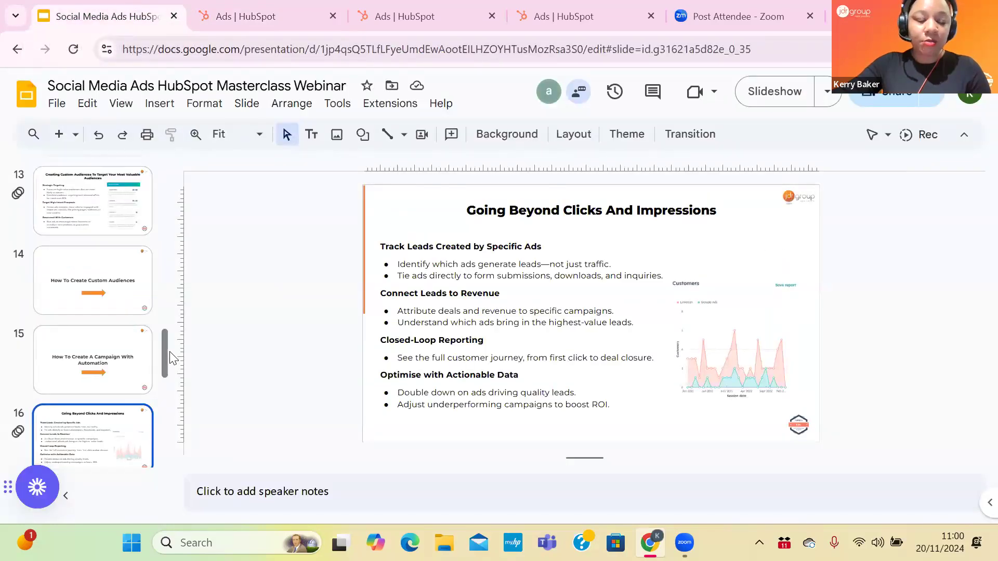